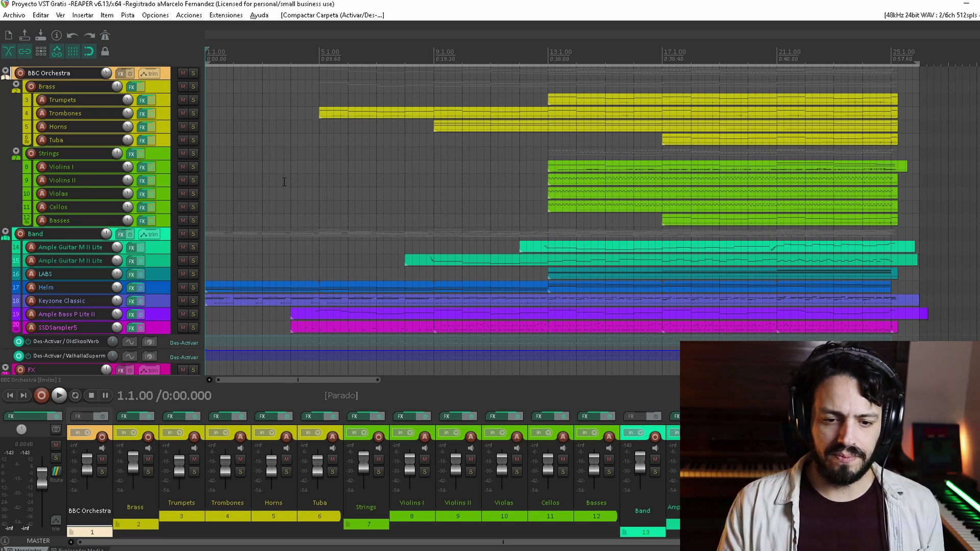
- Play the project from the start and follow the arrangement across the orchestra and band tracks
key(space)
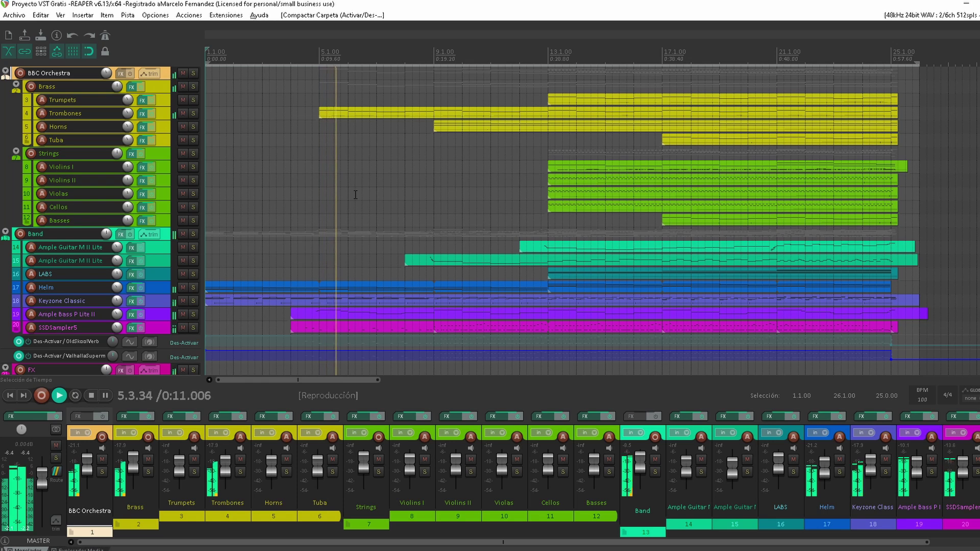
scroll(339, 240, up, 2)
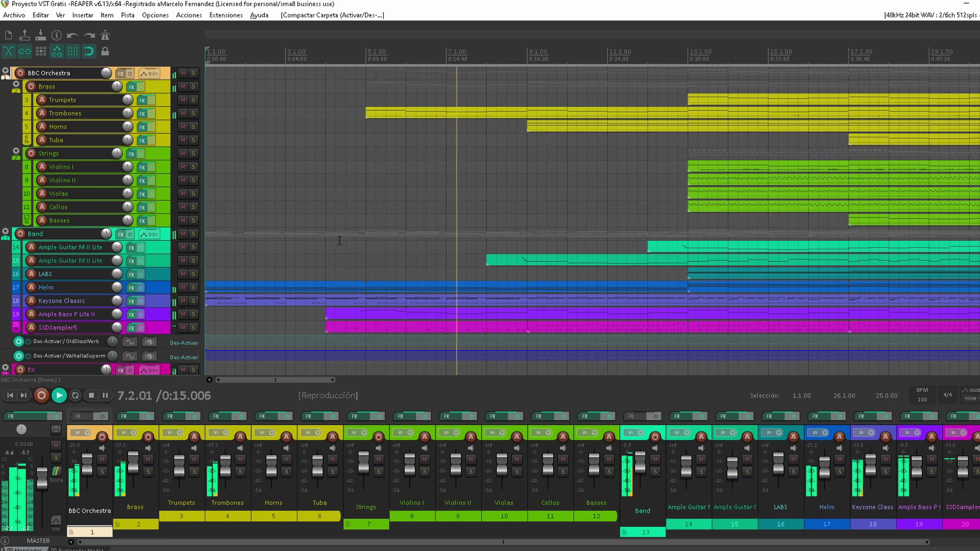
scroll(339, 240, up, 2)
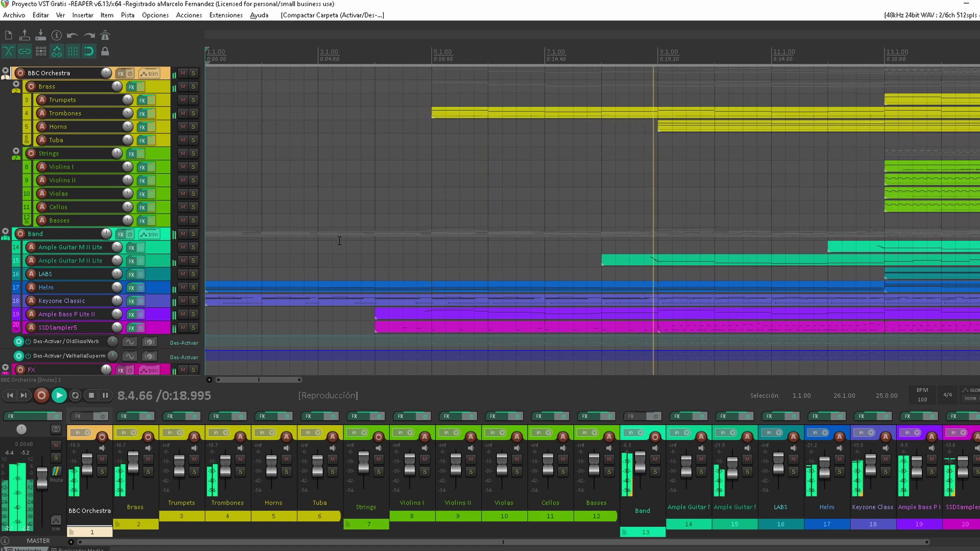
scroll(339, 240, down, 2)
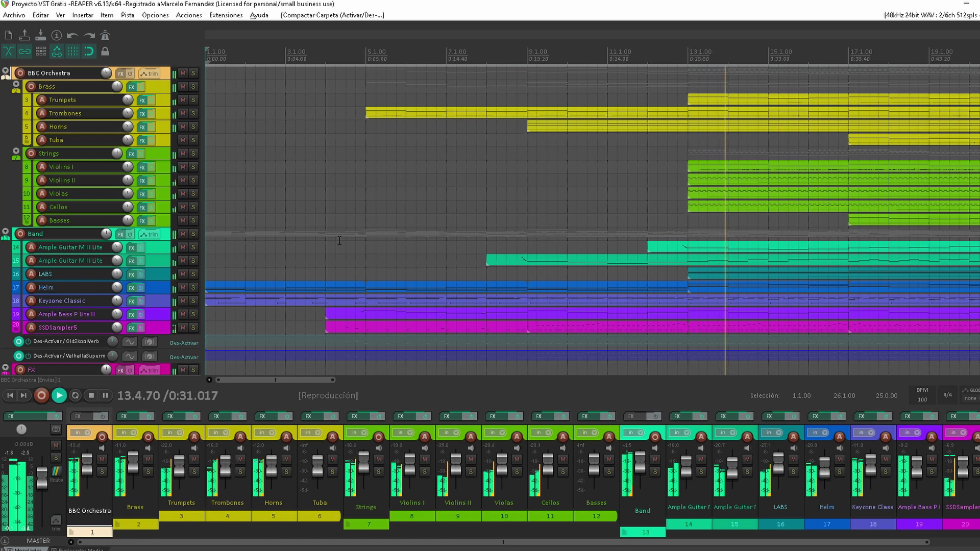
scroll(339, 241, down, 1)
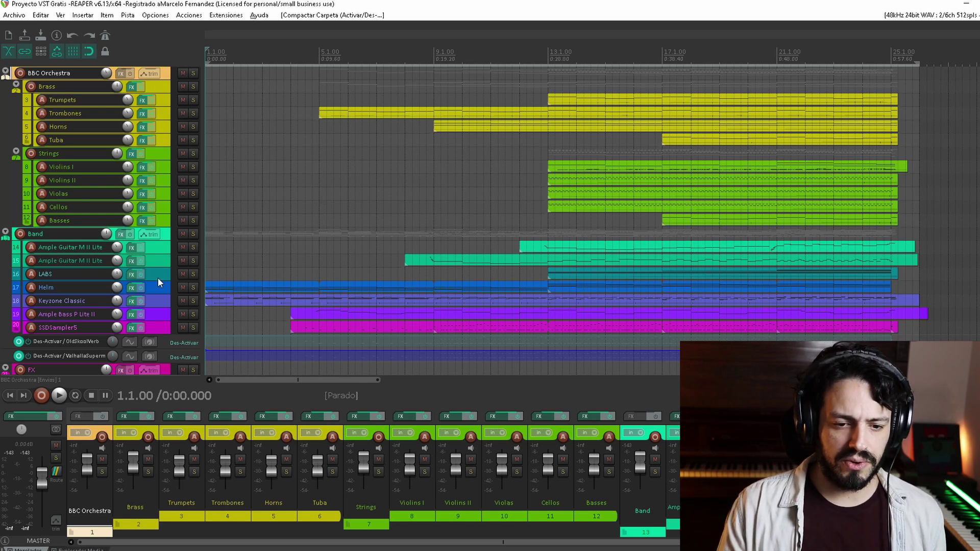
- Inspect the Keyzone Classic track's instrument, ReaEQ and DC1A3 compressor, and view the Helm synth on its own track
click(132, 301)
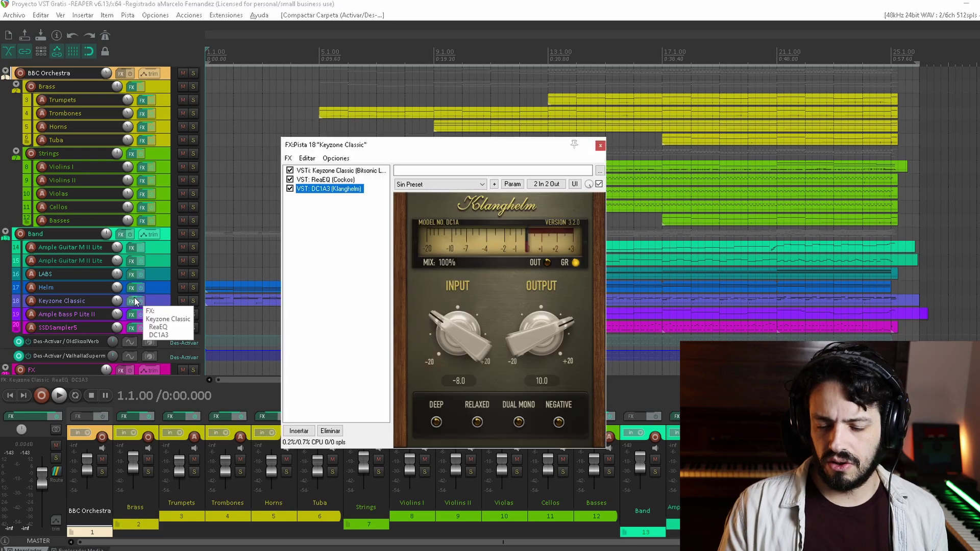
click(376, 171)
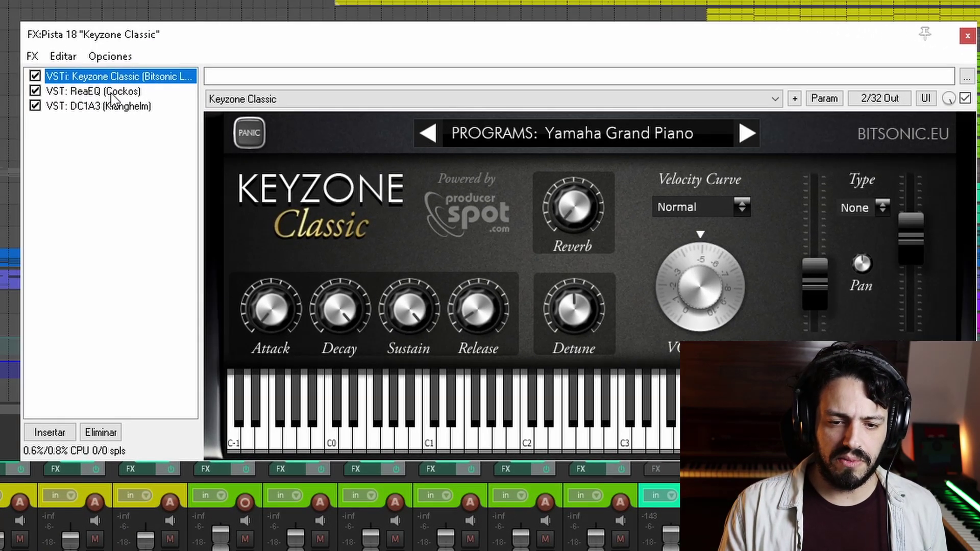
click(117, 91)
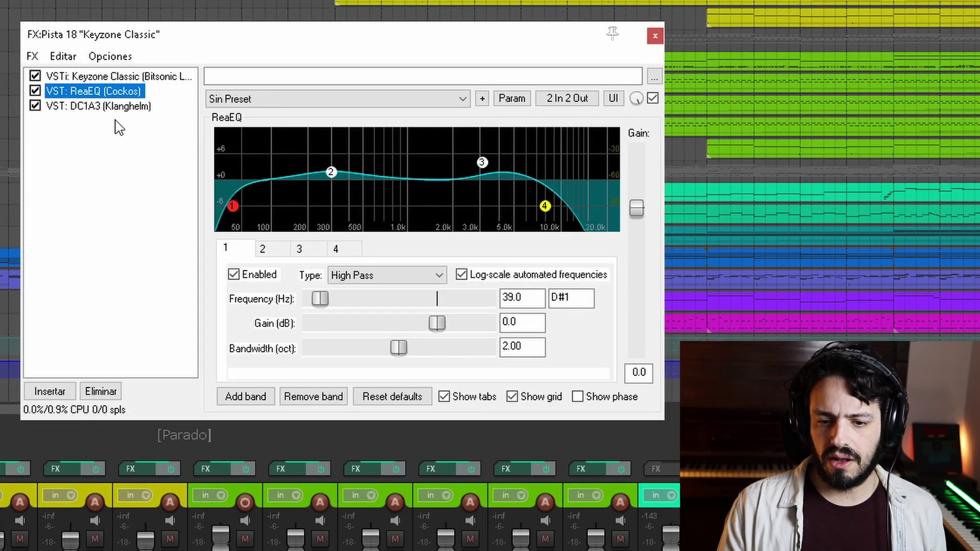
click(115, 107)
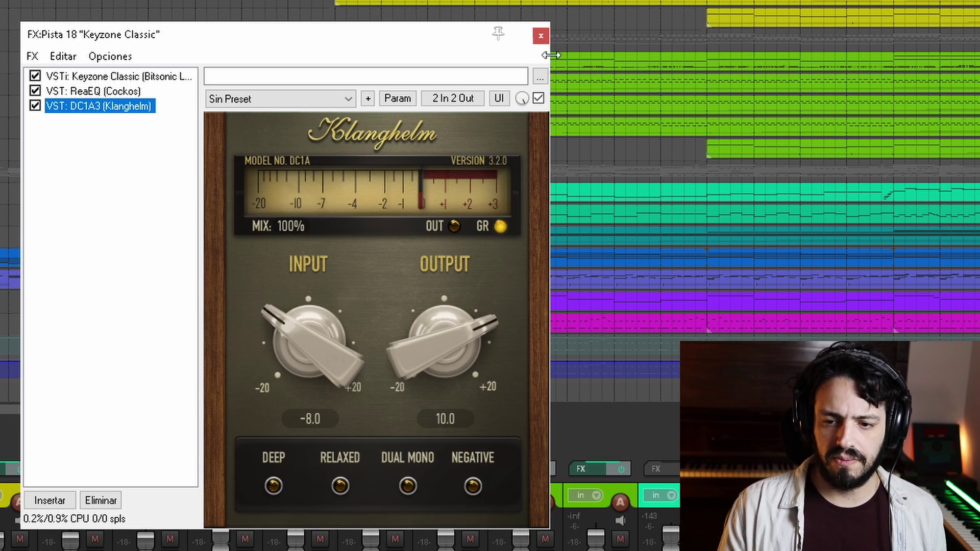
key(Escape)
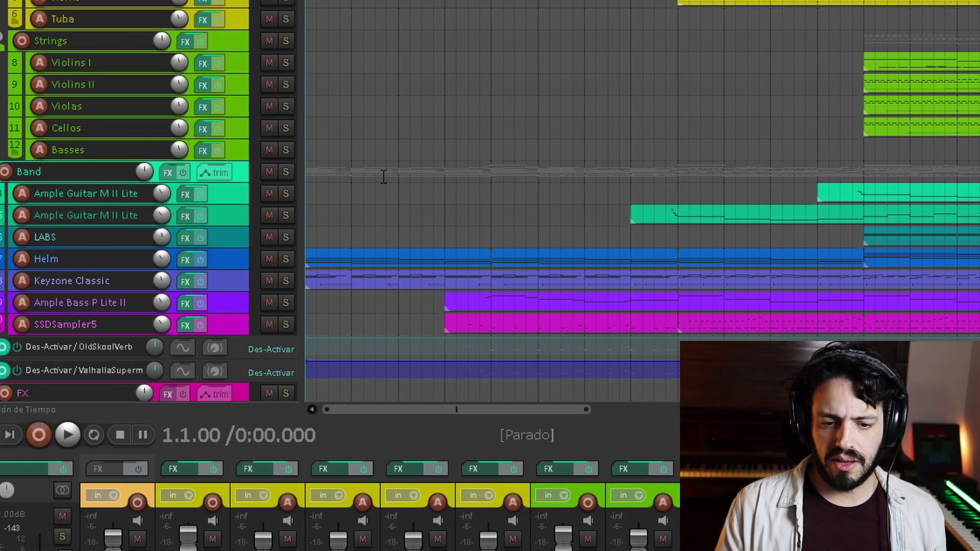
click(191, 257)
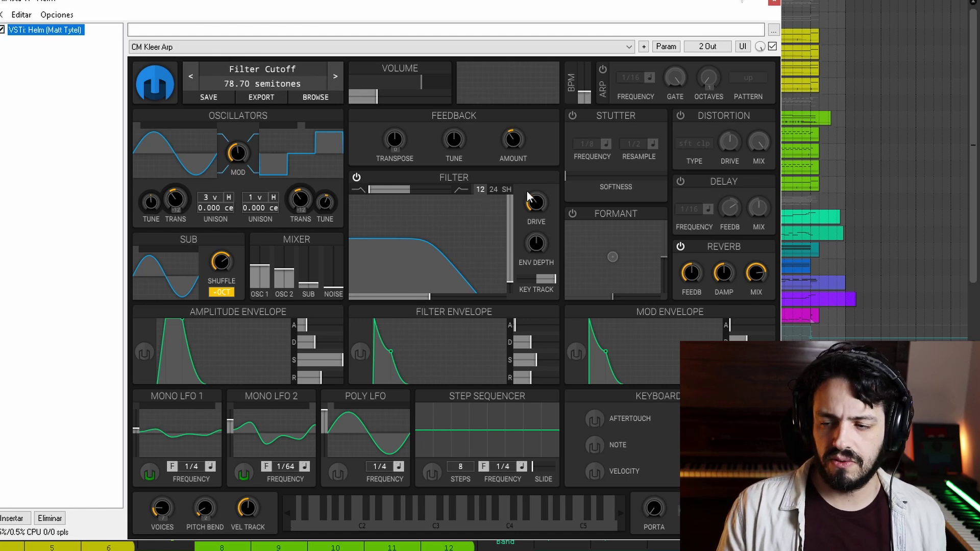
click(774, 4)
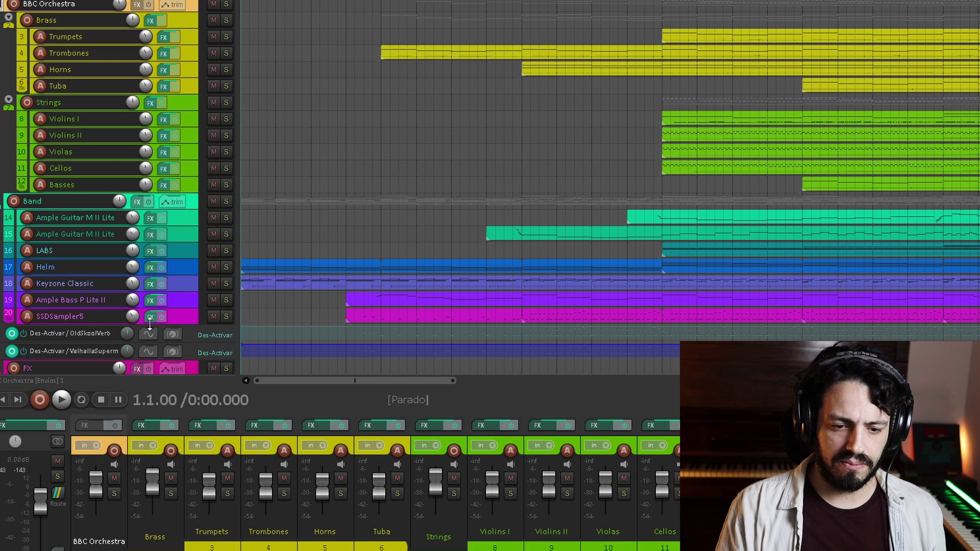
- Inspect the SSDSampler5 track's effects chain: the drum sampler, both OldSkoolVerb reverbs and ValhallaSupermassive
click(149, 321)
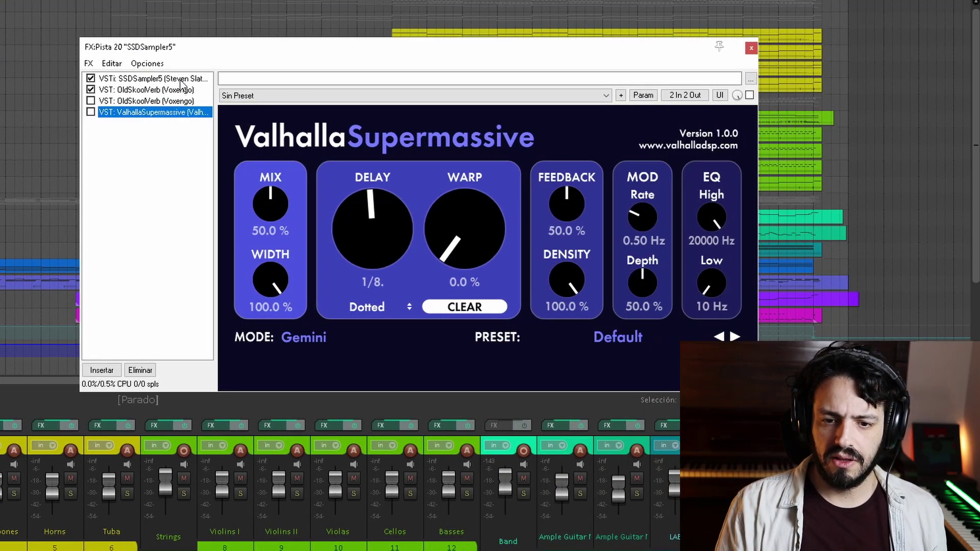
click(182, 79)
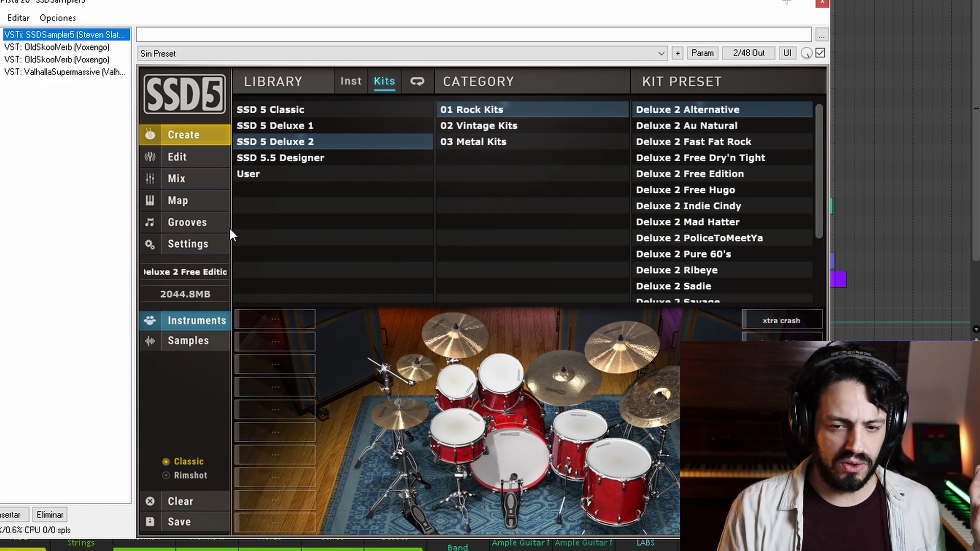
click(82, 46)
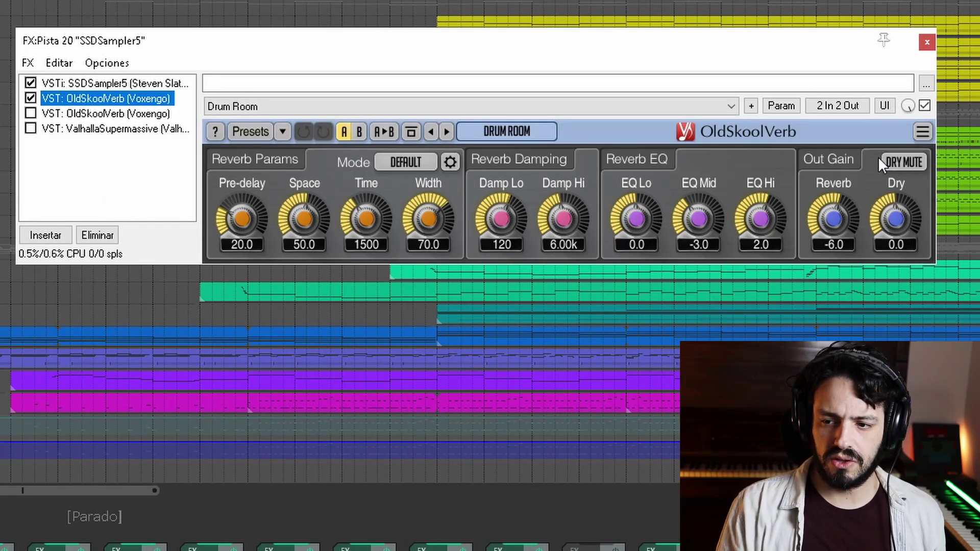
click(128, 114)
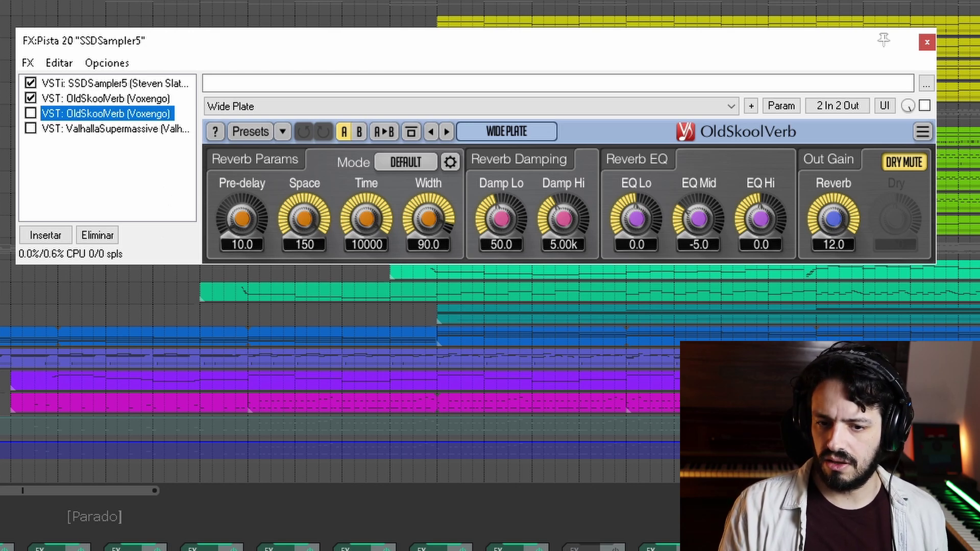
click(76, 129)
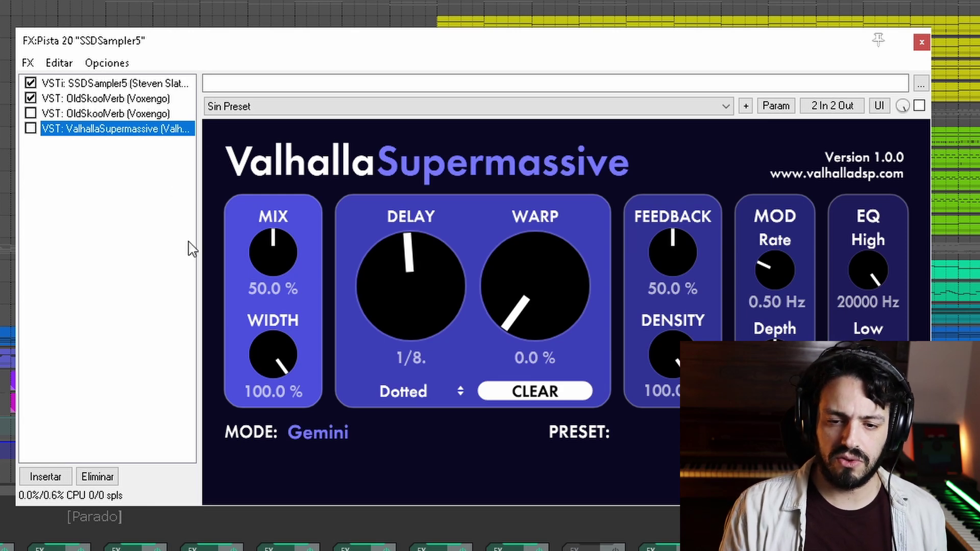
click(921, 43)
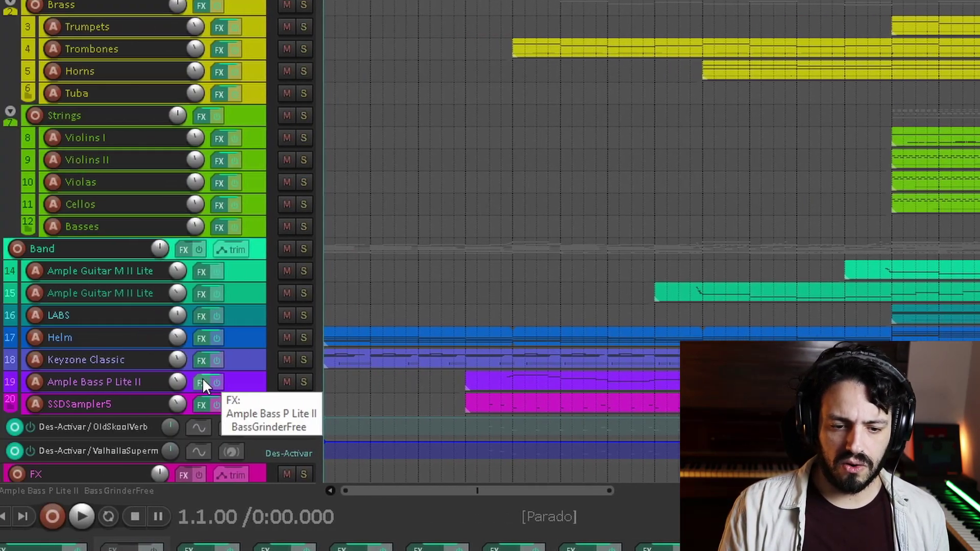
- Inspect the Ample Bass P Lite II instrument and the BassGrinderFree amp on the bass track
click(202, 382)
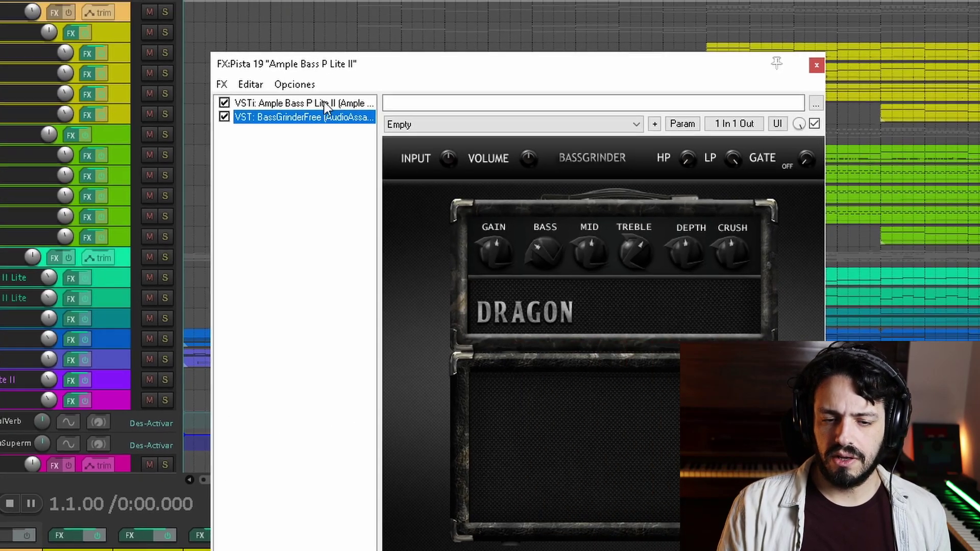
click(493, 81)
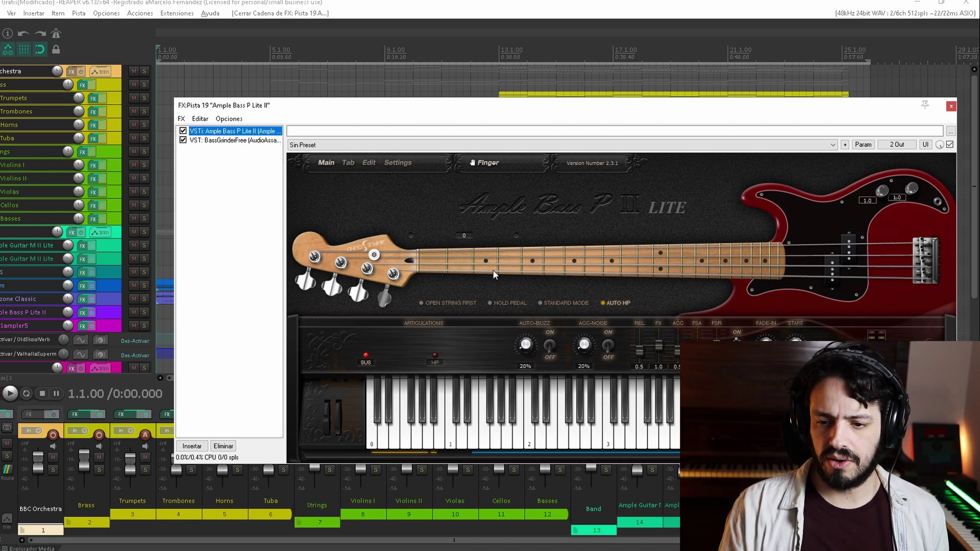
click(234, 139)
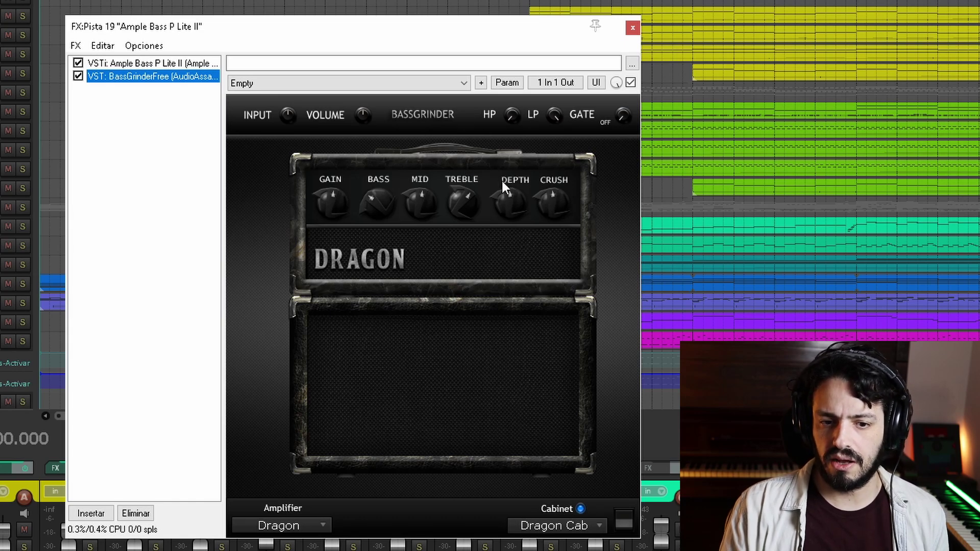
click(632, 27)
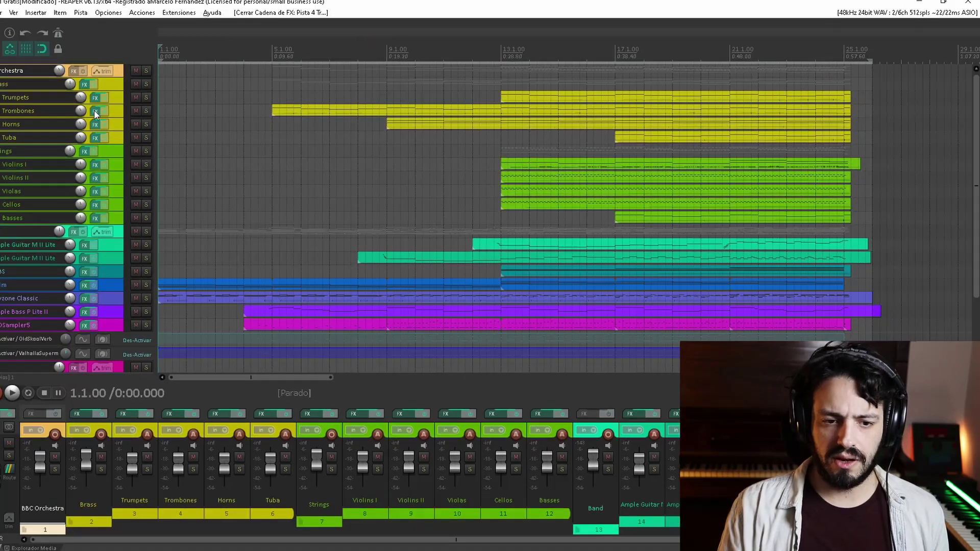
- View the BBC Symphony Orchestra instrument on the Trombones track and play the project from the start
click(53, 110)
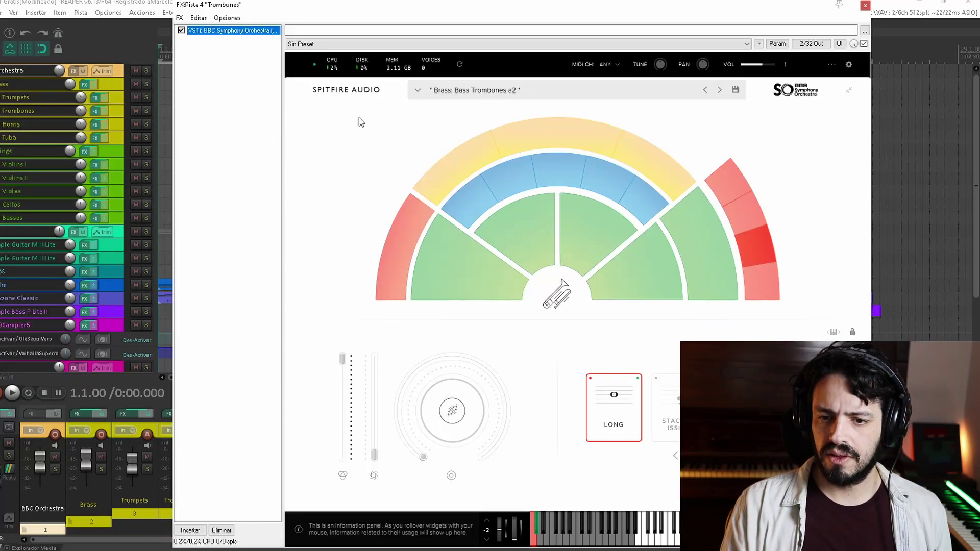
mouse_move(487, 134)
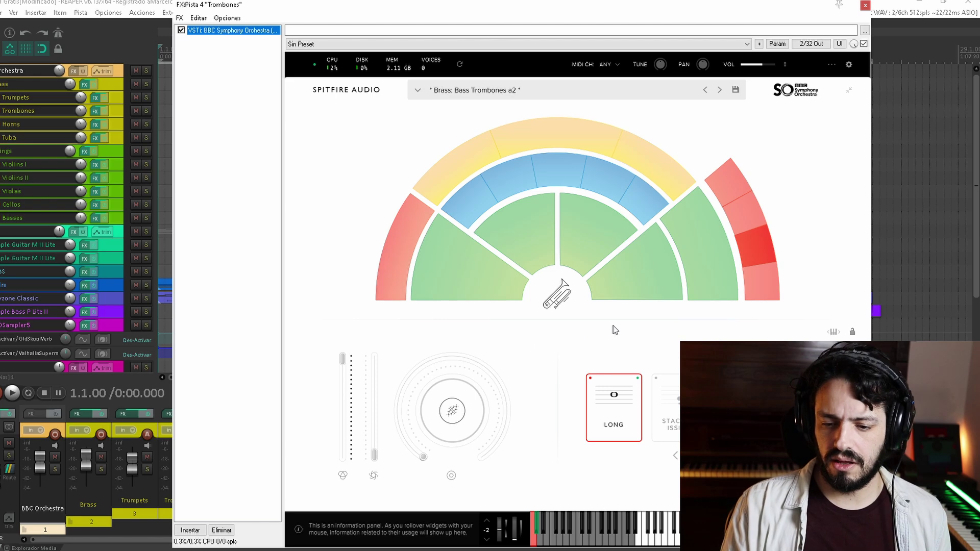
click(866, 6)
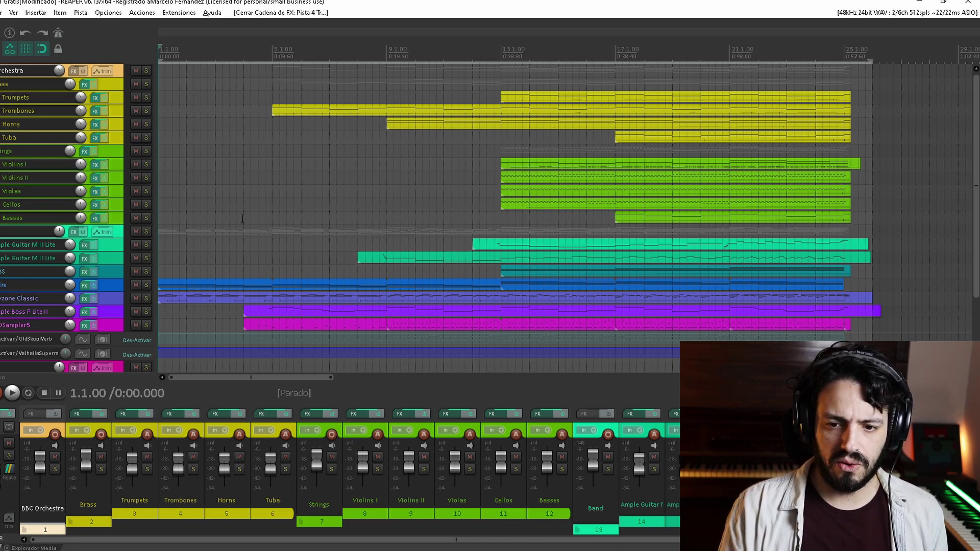
key(space)
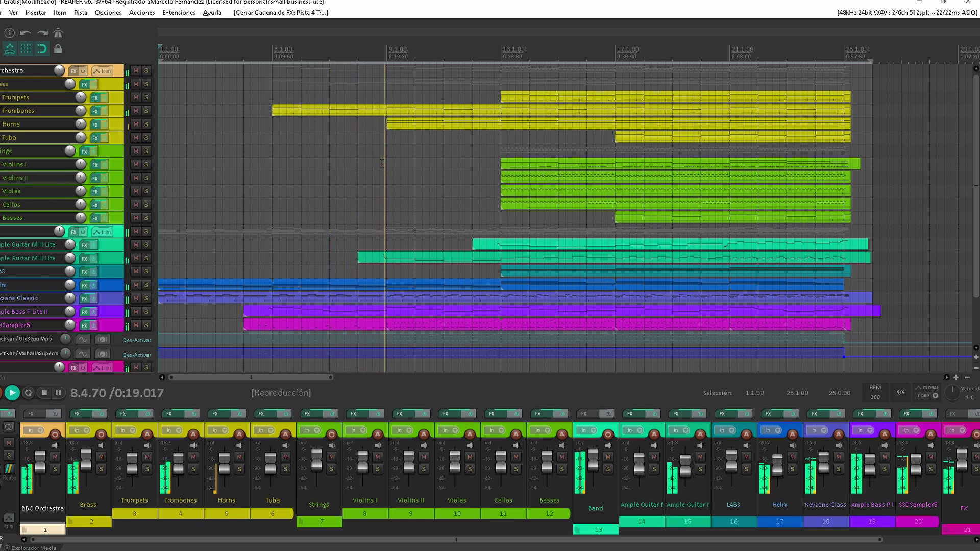
key(space)
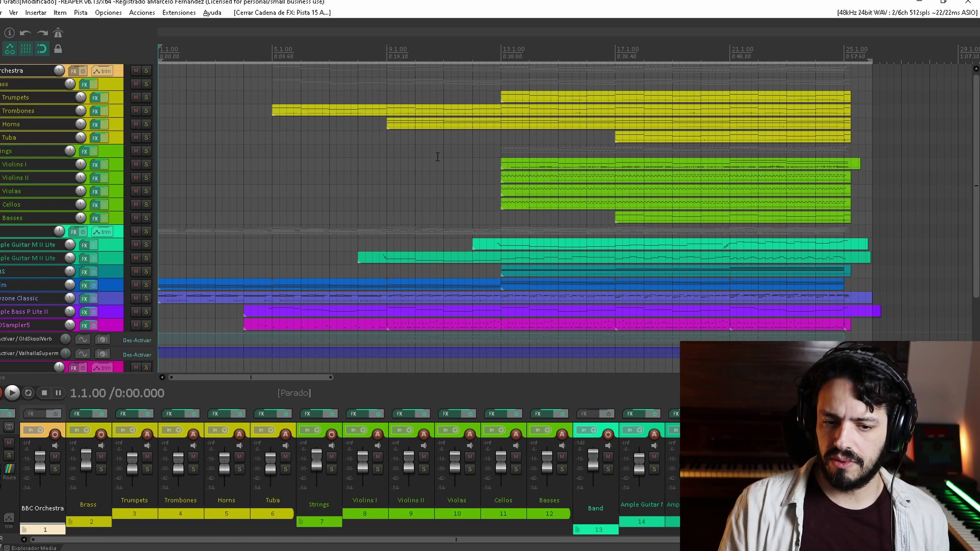
- Inspect track 15's guitar chain: Ample Guitar M II Lite, the Amped Roots amp and ReaEQ
click(80, 259)
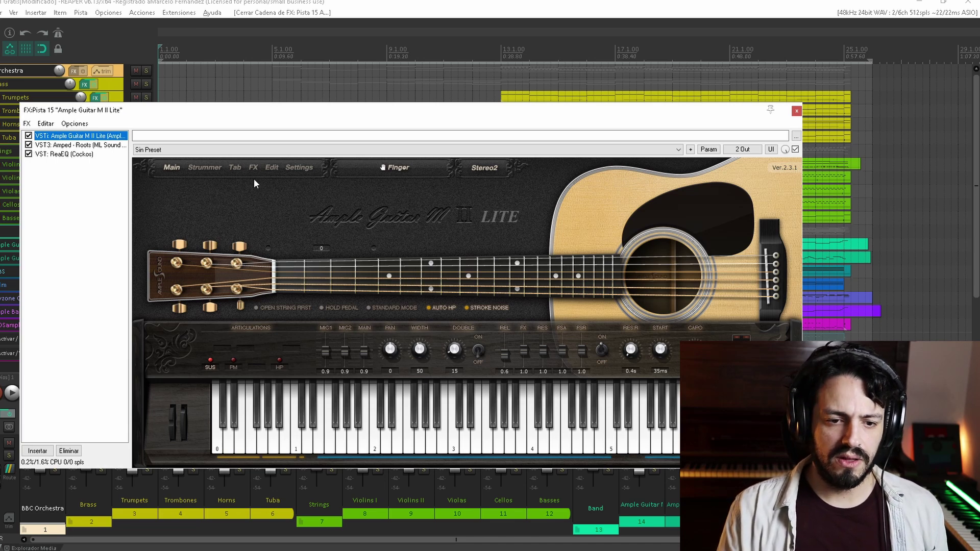
click(94, 145)
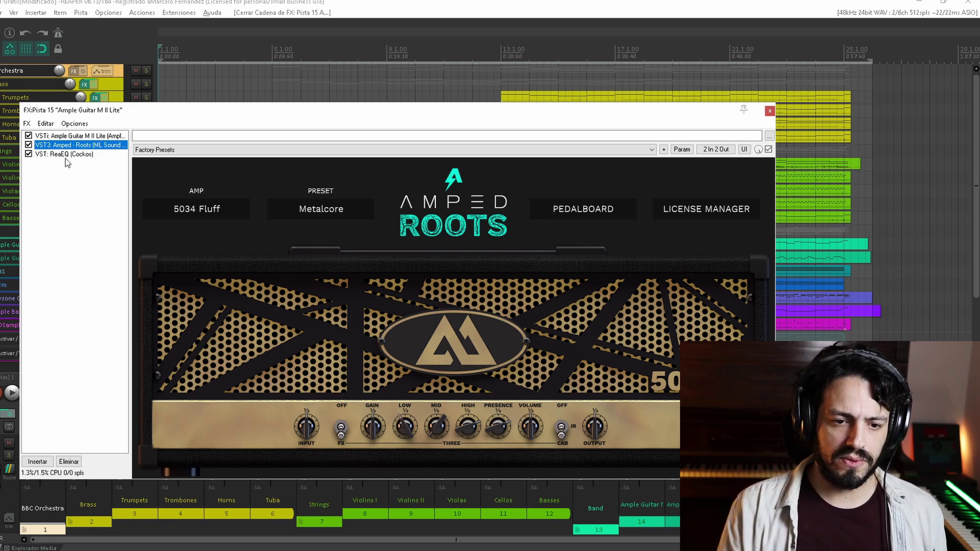
click(81, 154)
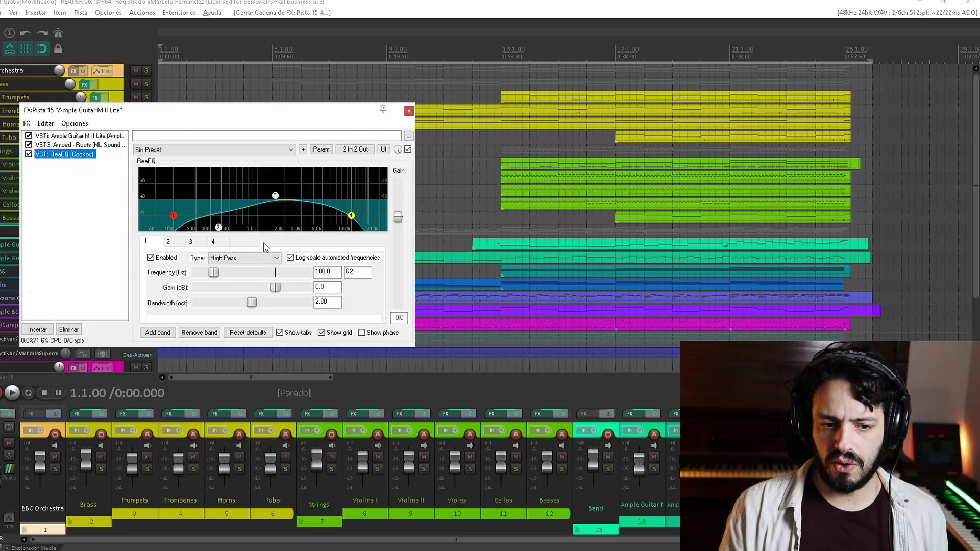
click(410, 112)
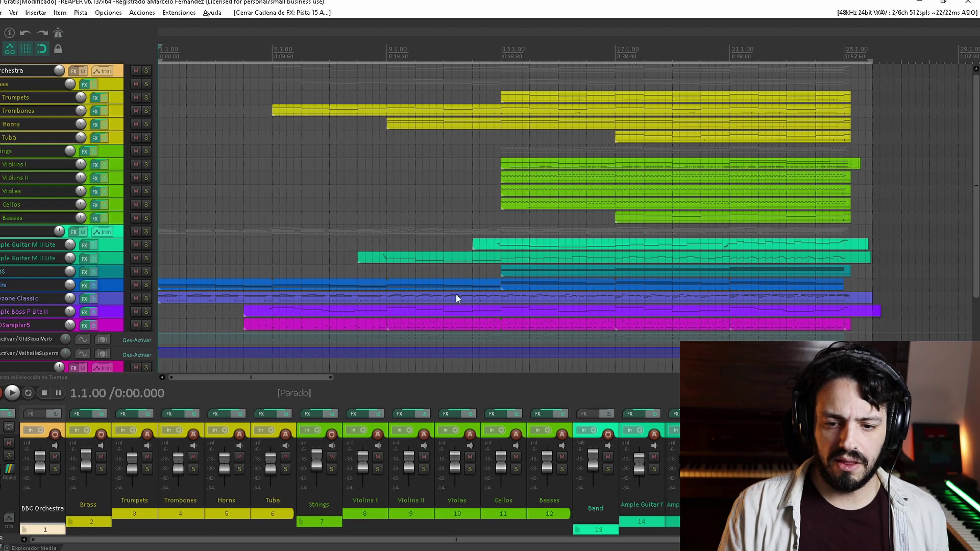
- View the BBC Symphony Orchestra instrument on the Horns track in its expanded layout
click(95, 124)
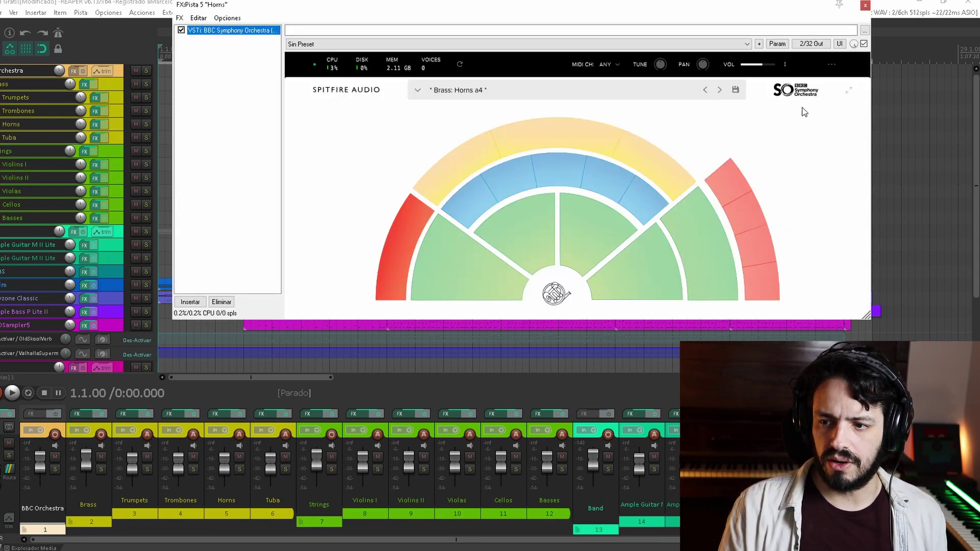
click(848, 90)
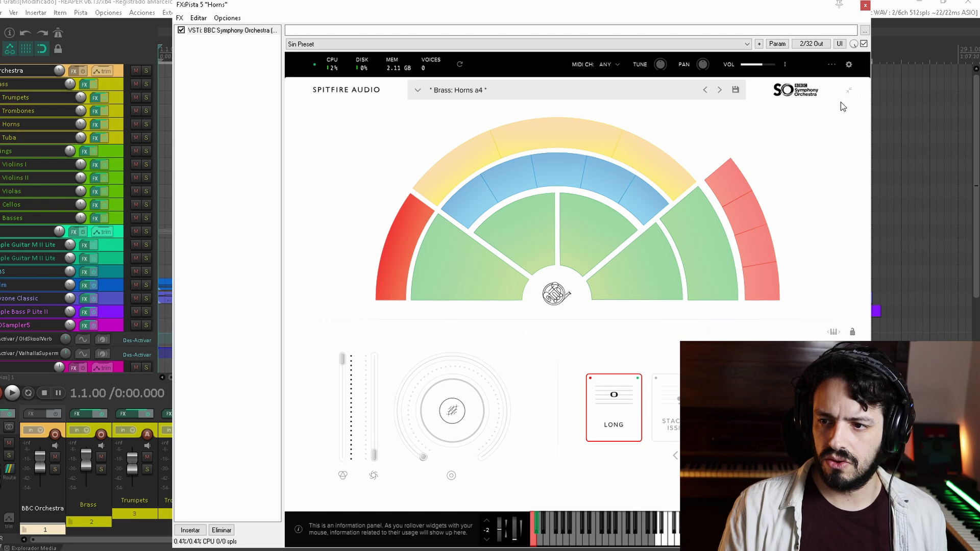
click(865, 6)
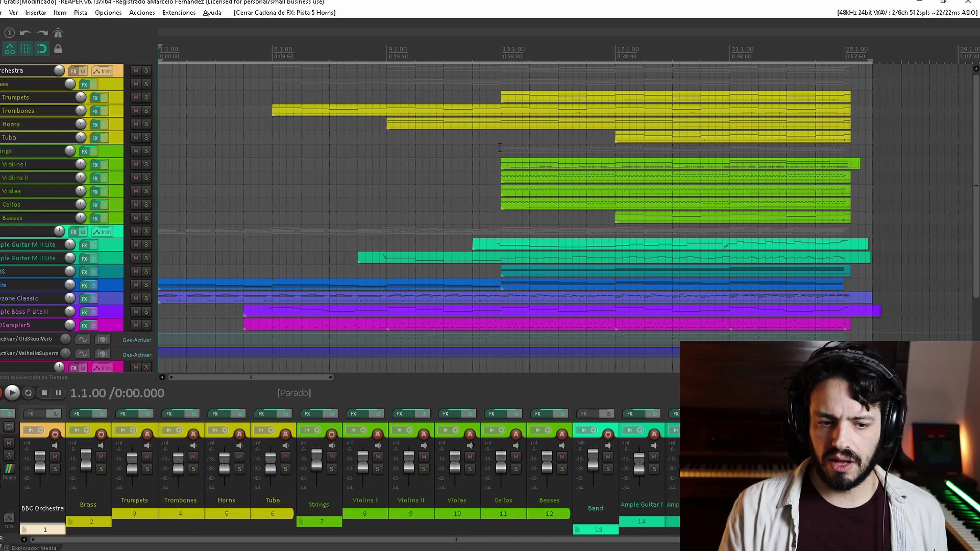
- Inspect track 14's guitar chain: Ample Guitar M II Lite, the Amped Roots amp and ReaEQ
click(84, 243)
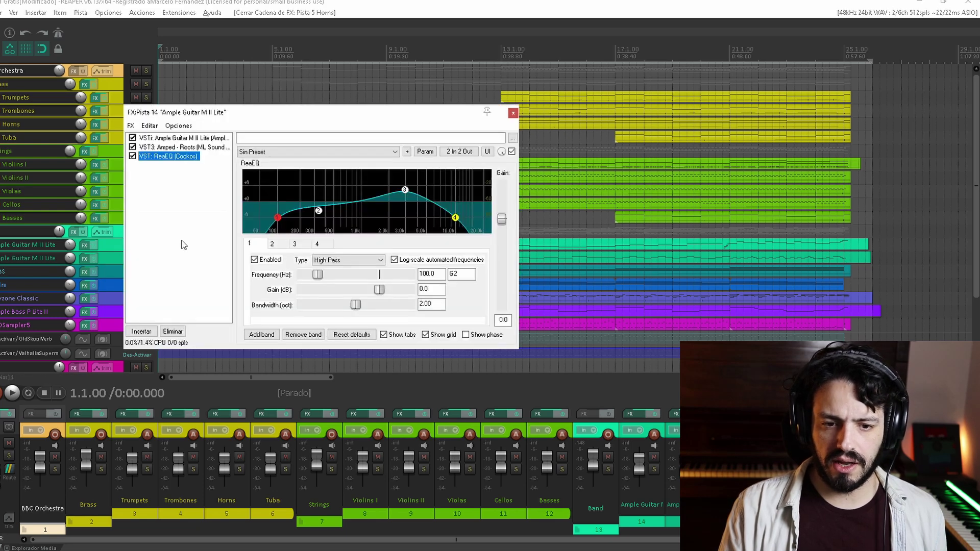
click(182, 138)
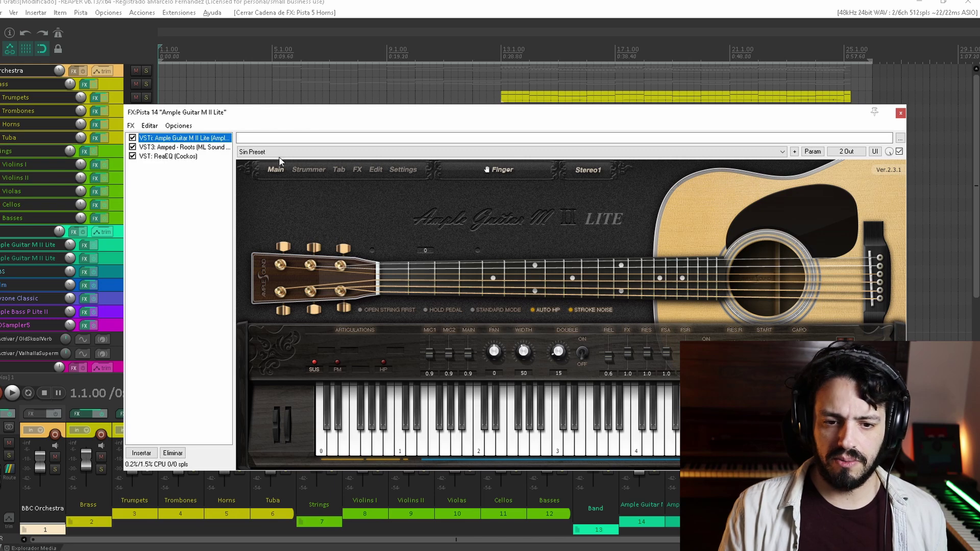
click(209, 147)
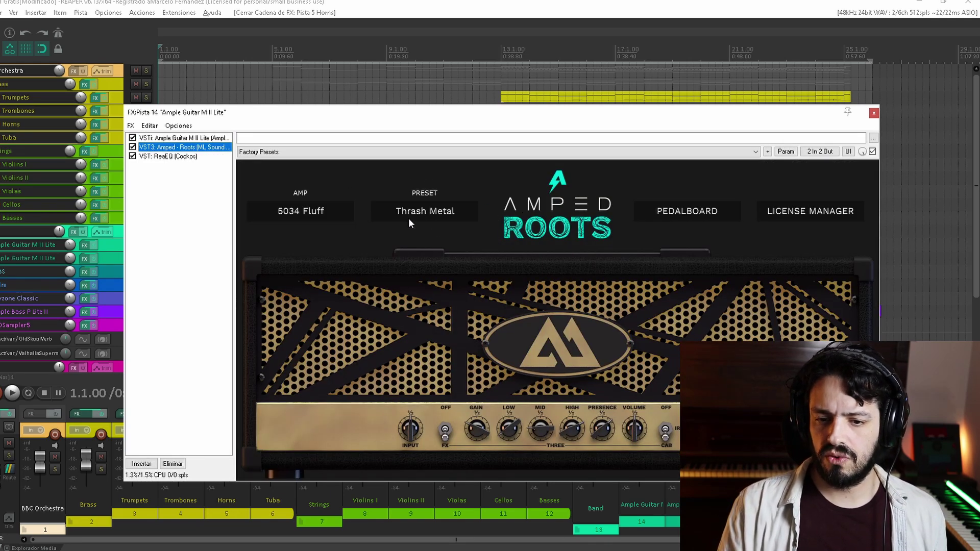
click(176, 156)
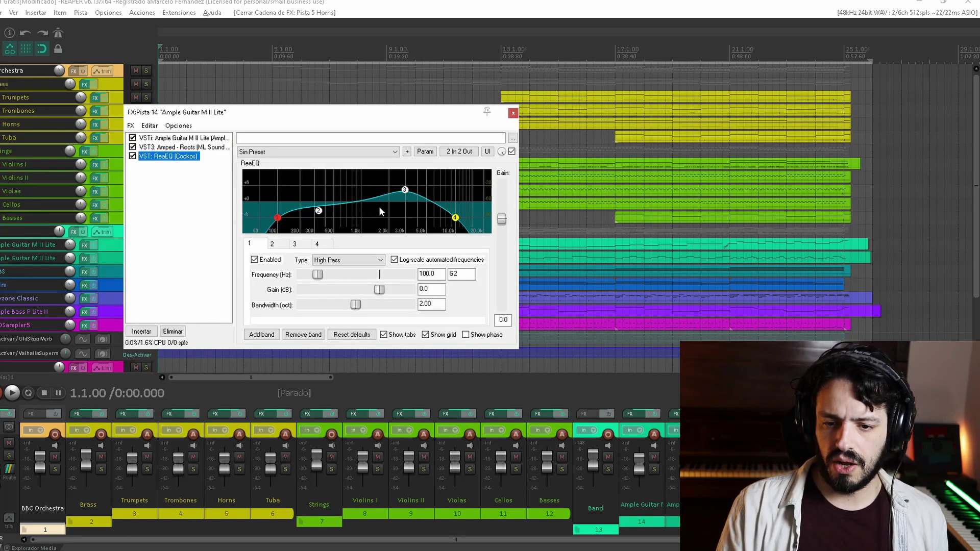
click(513, 113)
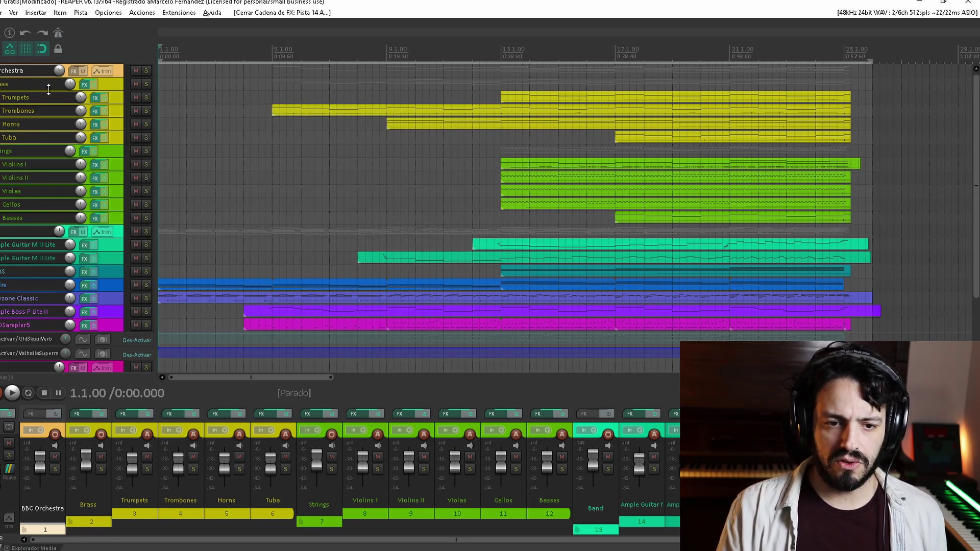
- View the BBC Symphony Orchestra instruments on the Trumpets, Violins I and Violins II tracks in turn
click(95, 97)
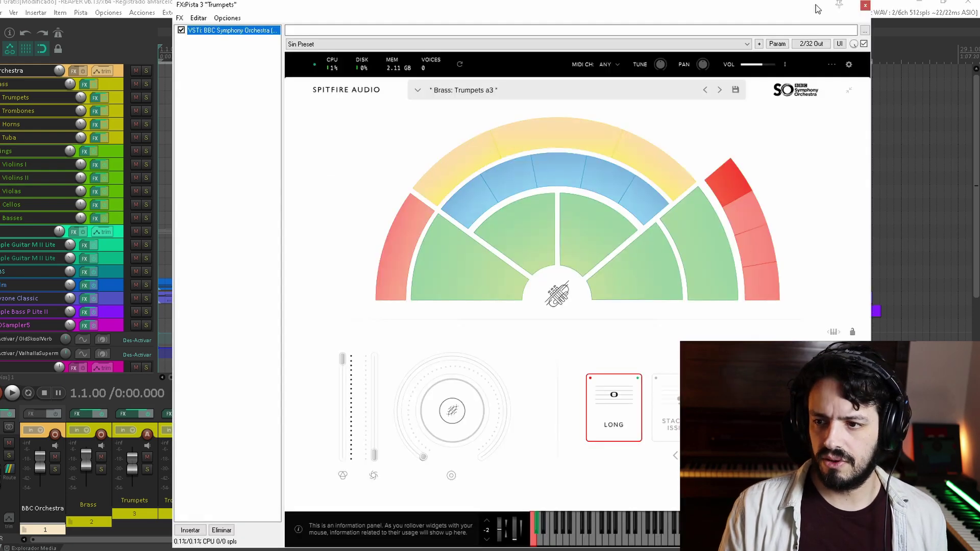
click(867, 7)
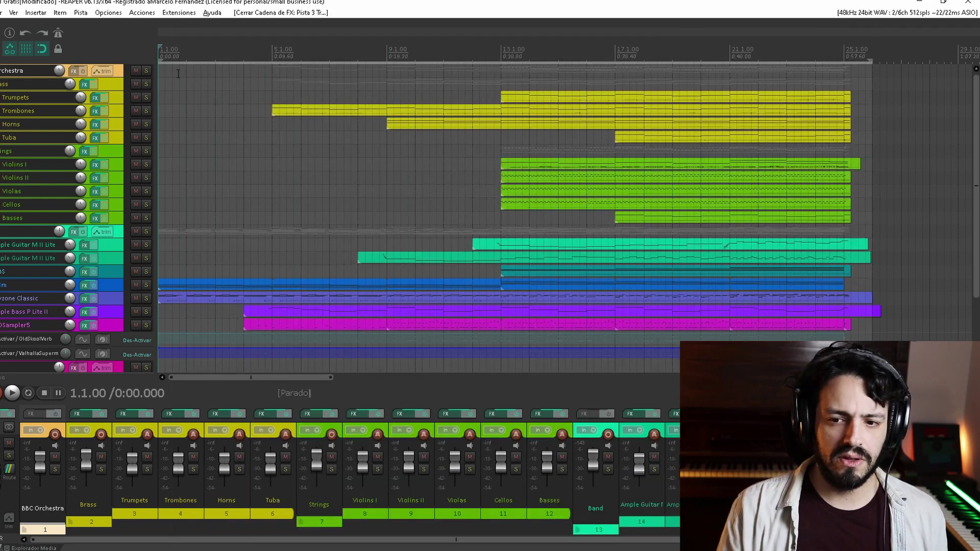
click(95, 164)
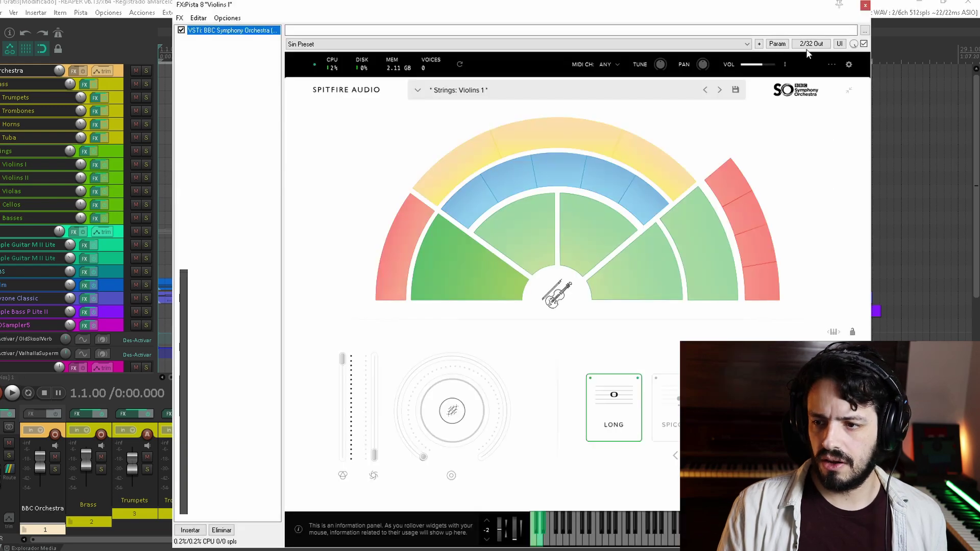
click(865, 5)
click(95, 177)
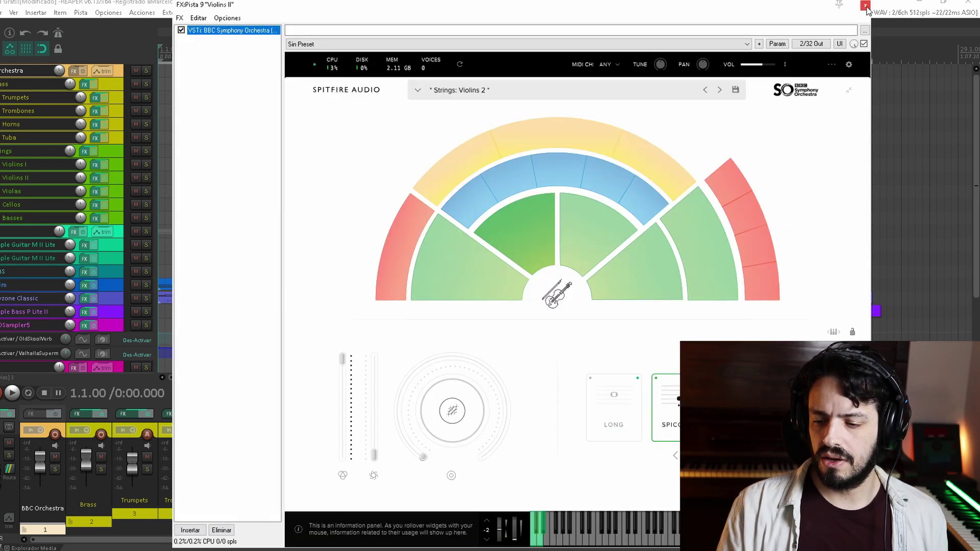
click(865, 5)
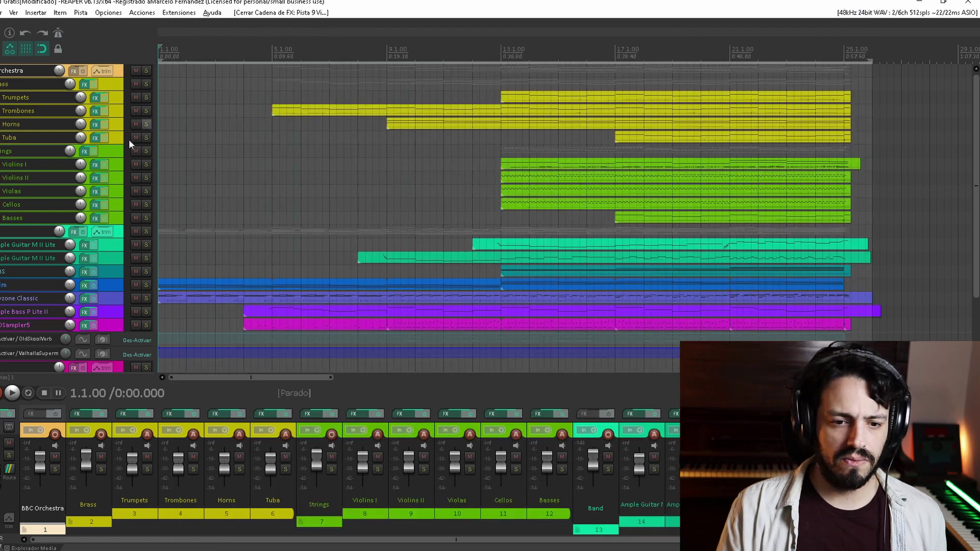
- View the BBC Symphony Orchestra instruments on the Violas and Cellos tracks and the LABS choir instrument on track 16
click(95, 191)
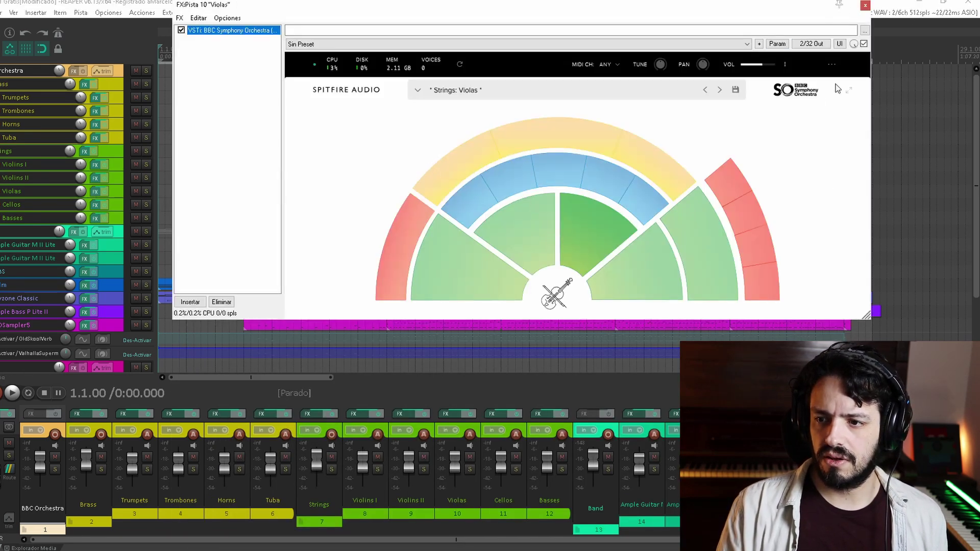
click(865, 6)
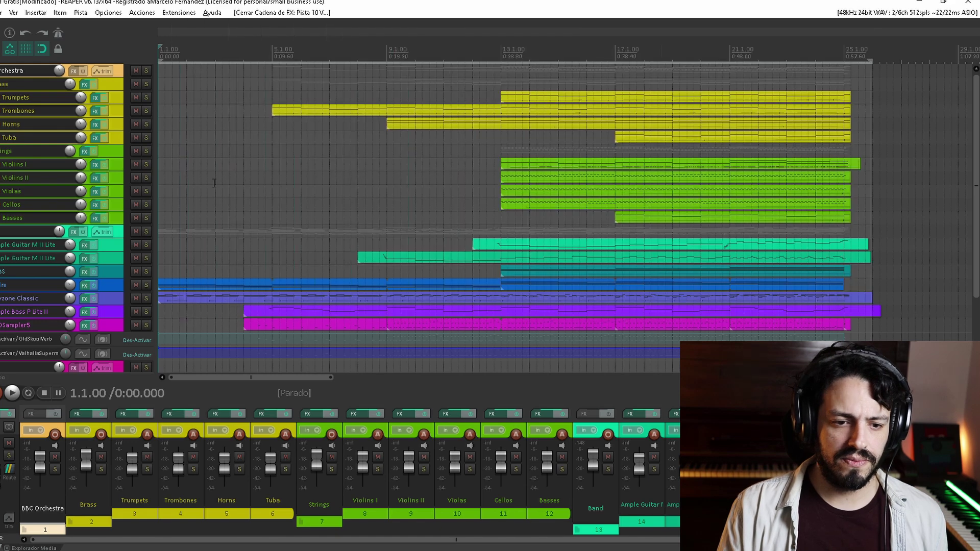
click(96, 204)
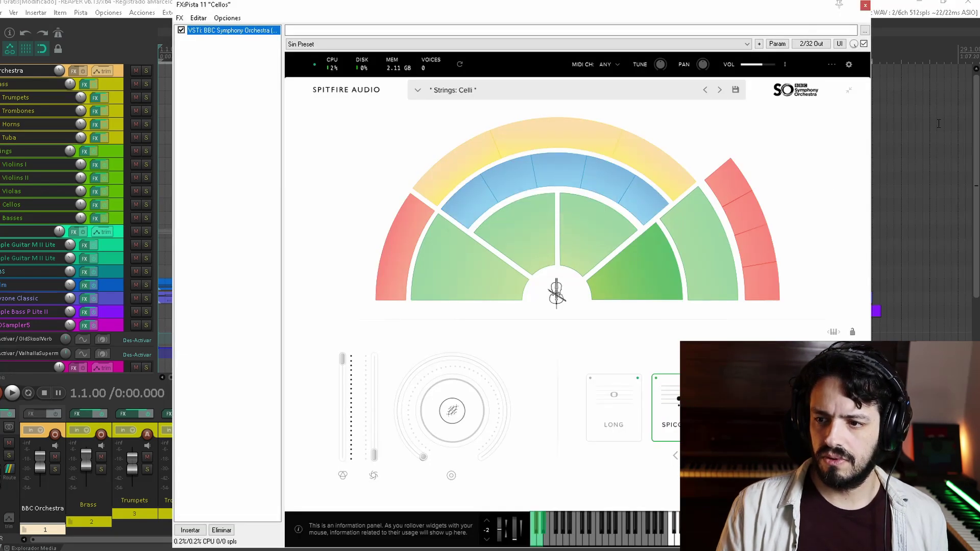
click(865, 6)
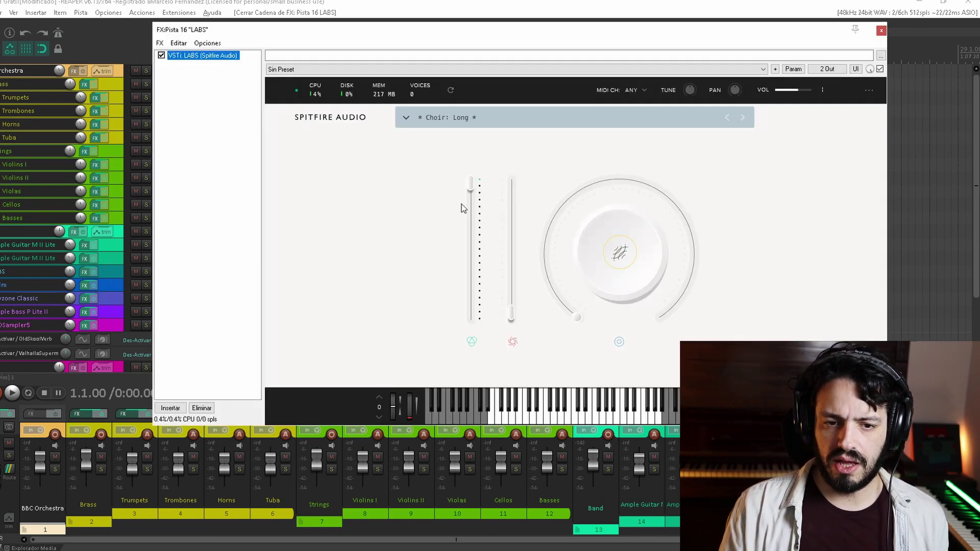
click(881, 30)
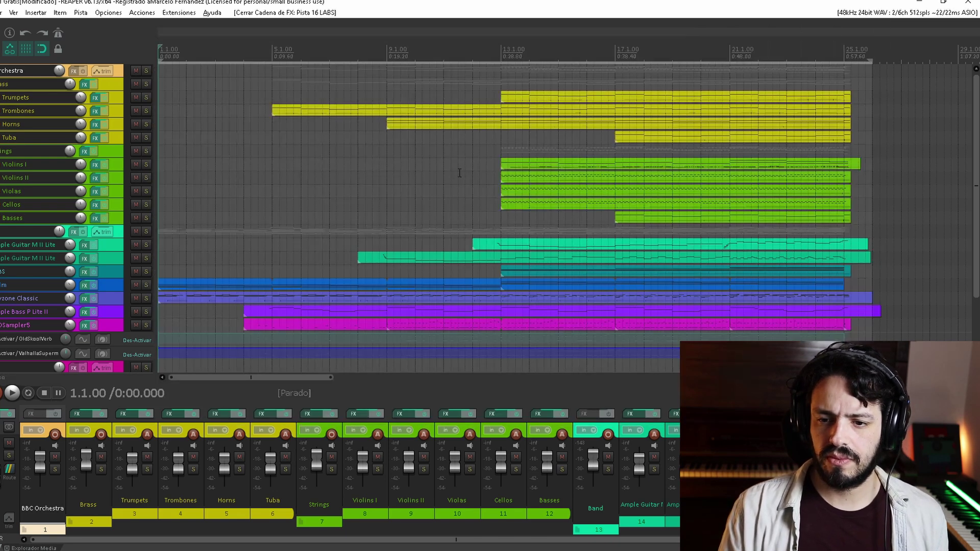
- Play the project from bar 9 to hear the brass, strings, guitars and choir together, and stop playback
click(389, 53)
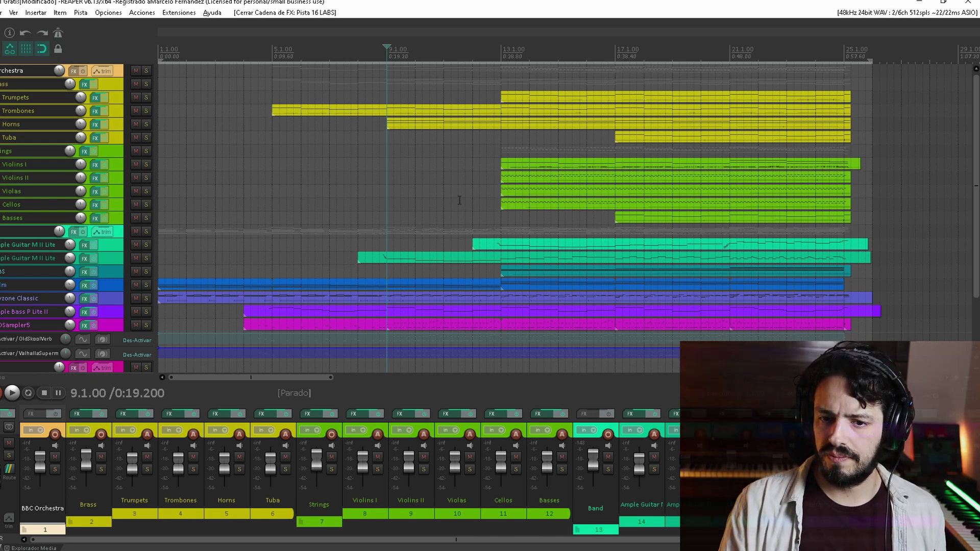
key(space)
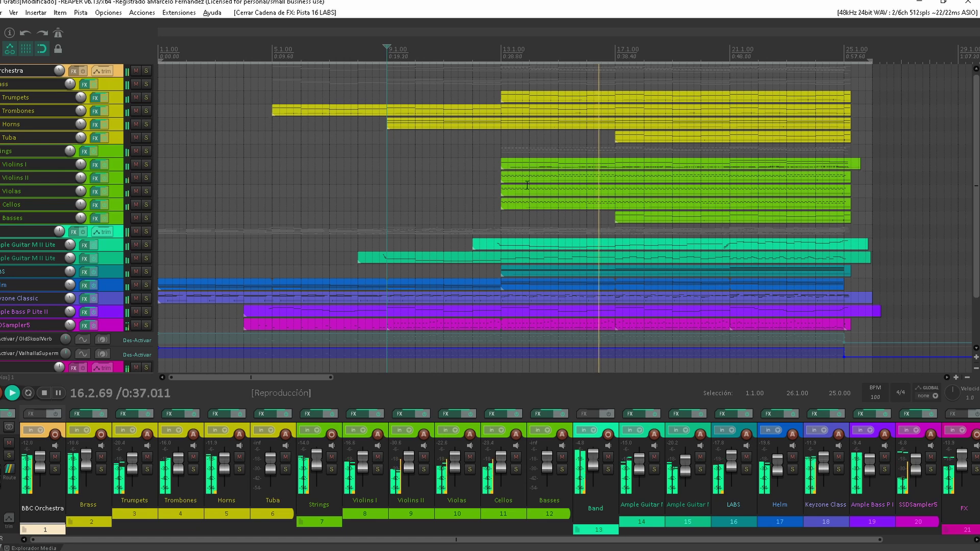
key(space)
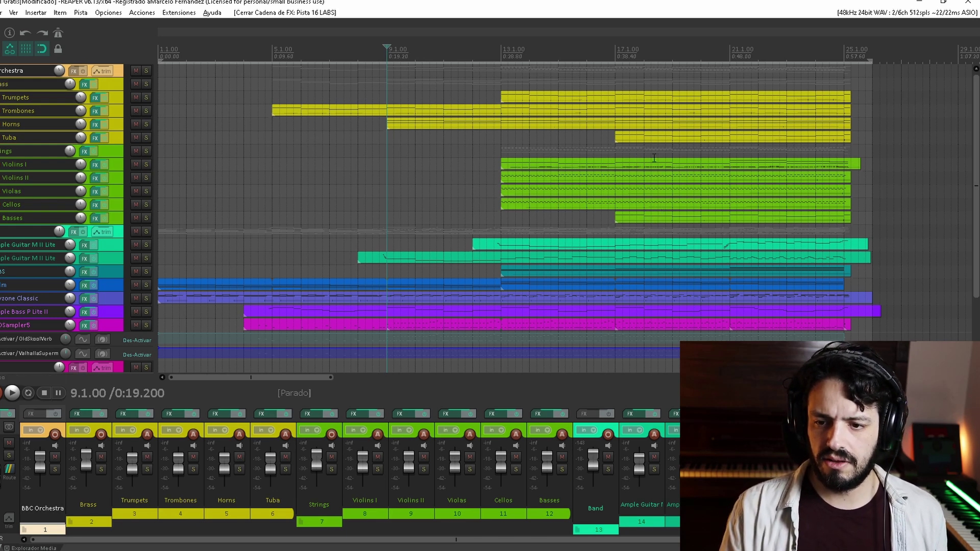
- View the BBC Symphony Orchestra instruments on the Tuba and Basses tracks
click(93, 138)
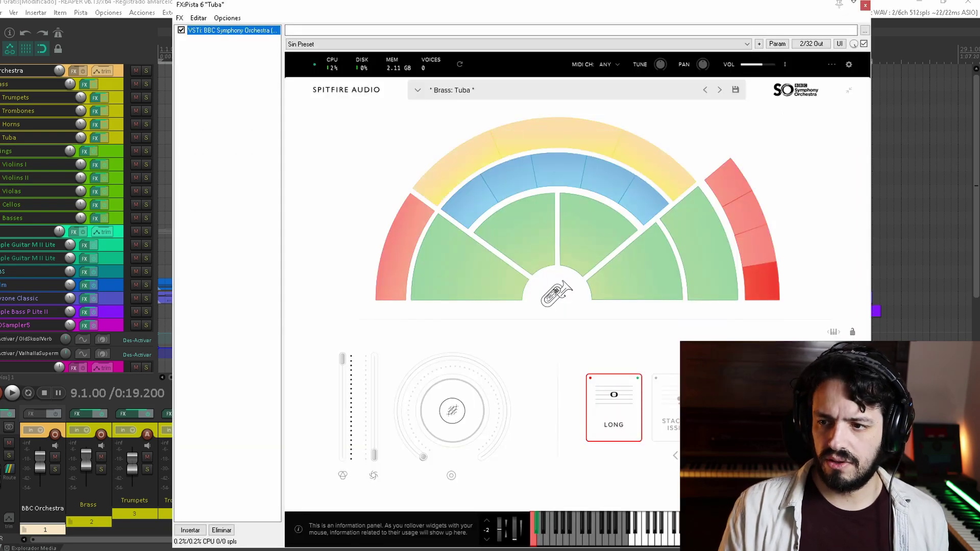
click(865, 5)
click(95, 218)
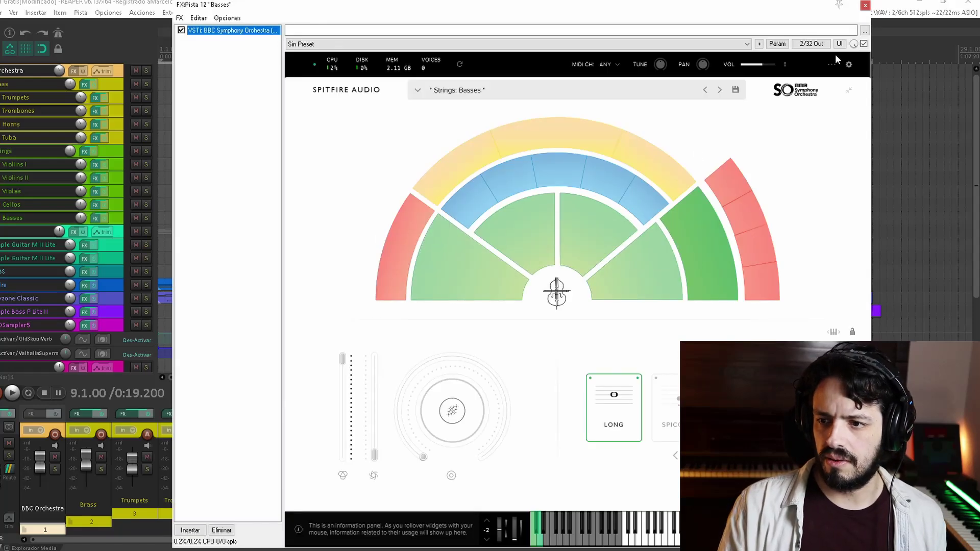
click(865, 5)
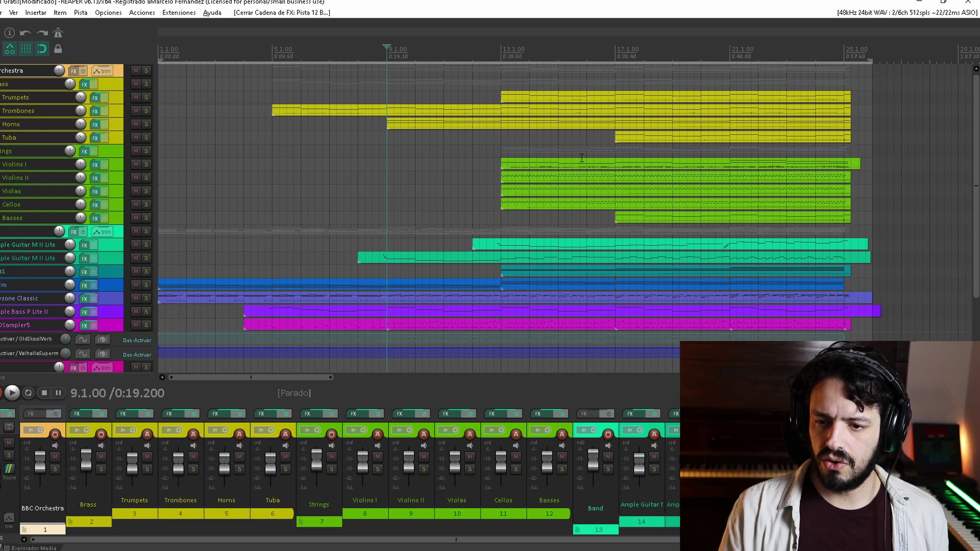
- Play the project from bar 17 through its ending and stop playback
click(615, 50)
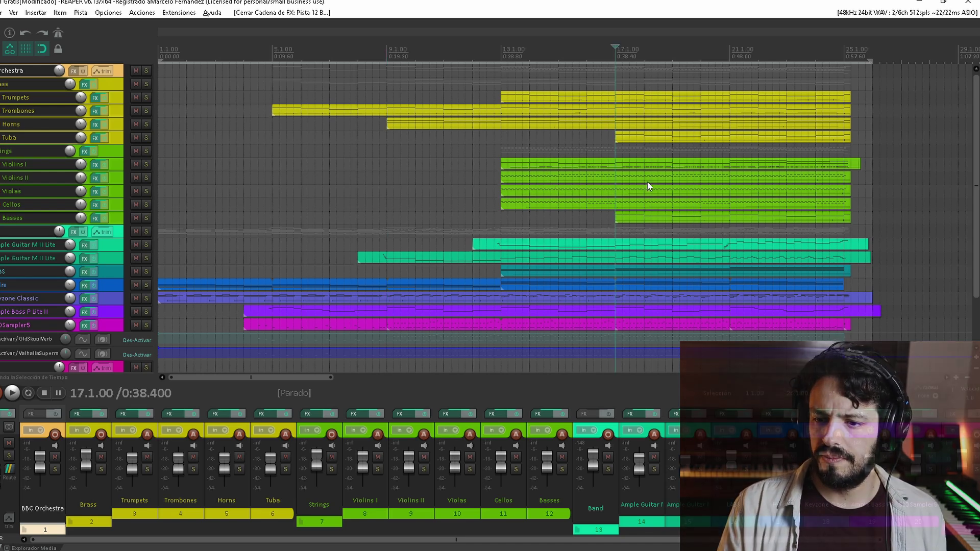
key(space)
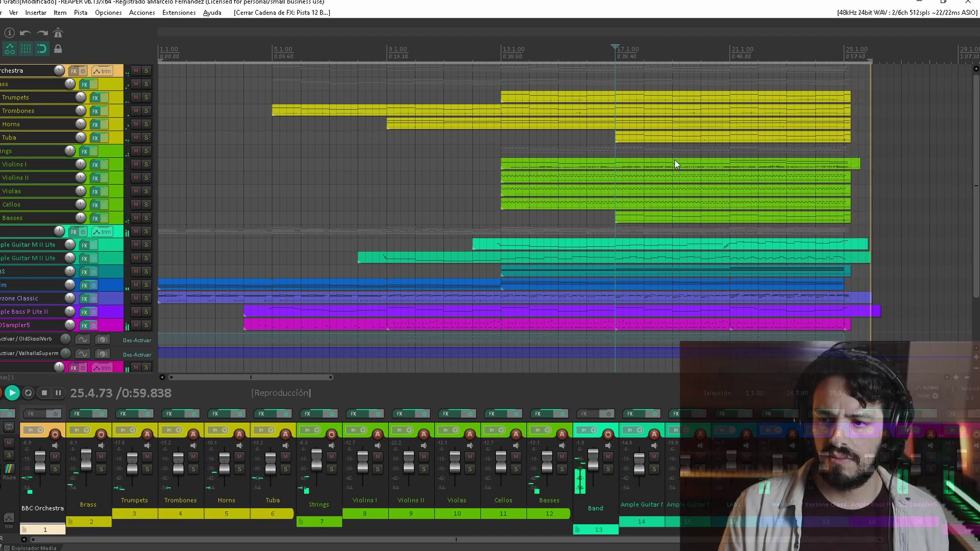
key(space)
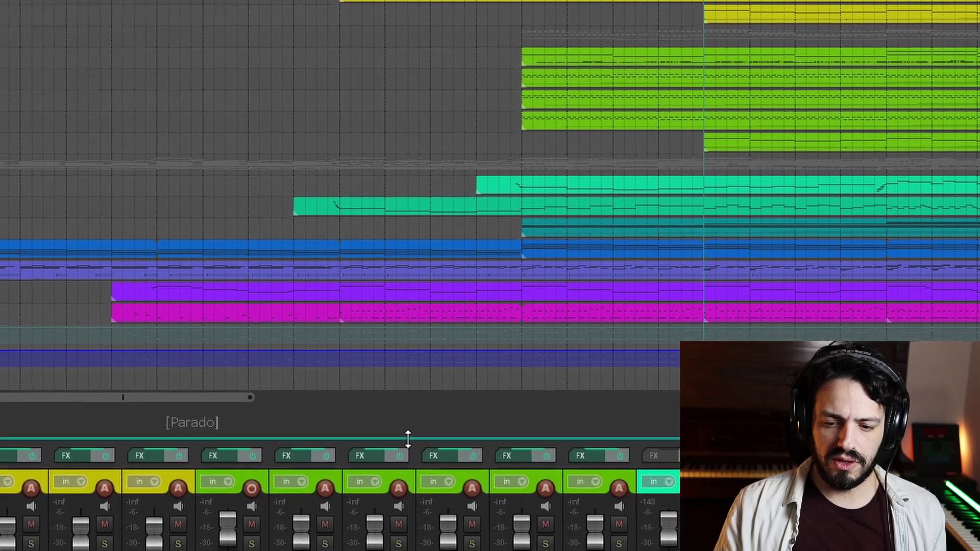
- Enlarge the mixer to show each track's effect inserts and sends, and review the drum track's OldSkoolVerb inserts
drag(427, 402, 439, 373)
drag(580, 315, 579, 169)
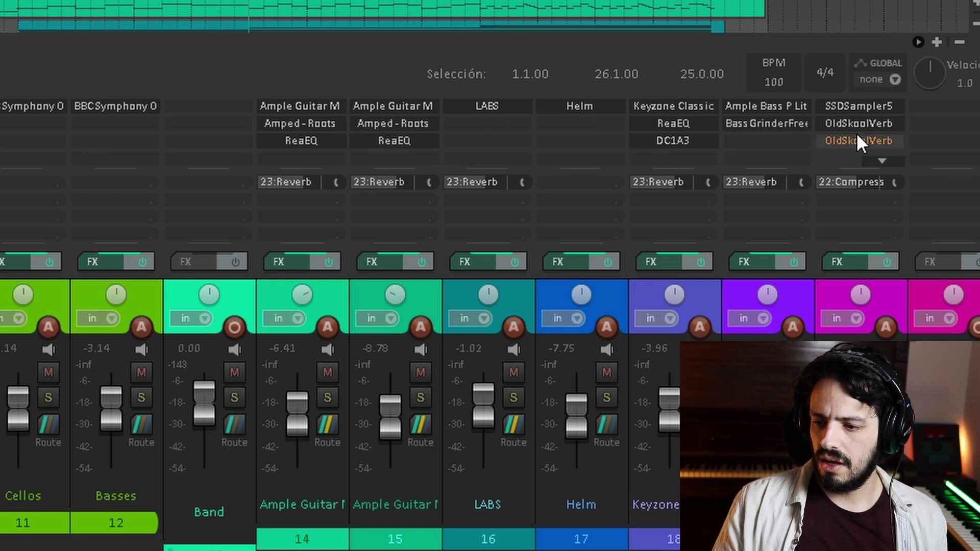
drag(873, 123, 862, 140)
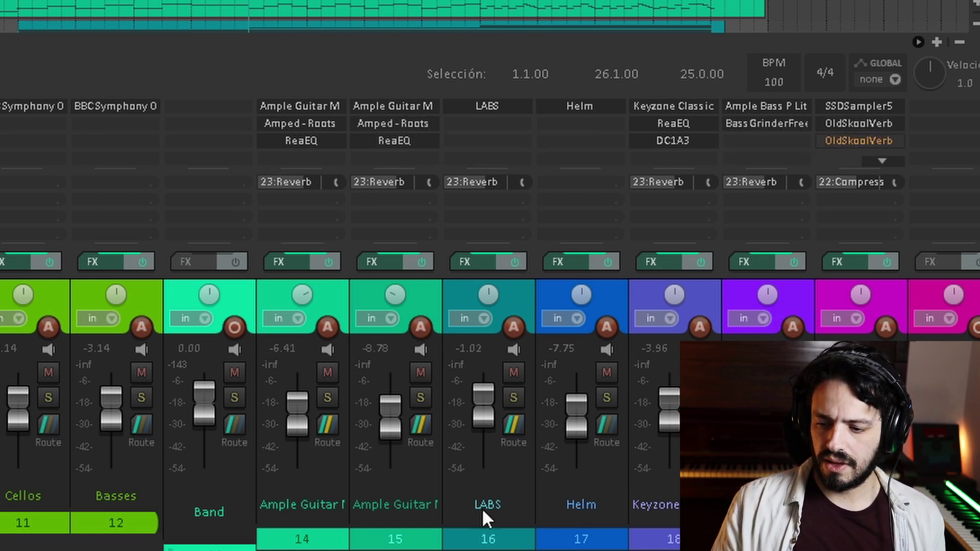
- Inspect the RoughRider3 compressor on the Compression track and close its window
scroll(357, 307, right, 4)
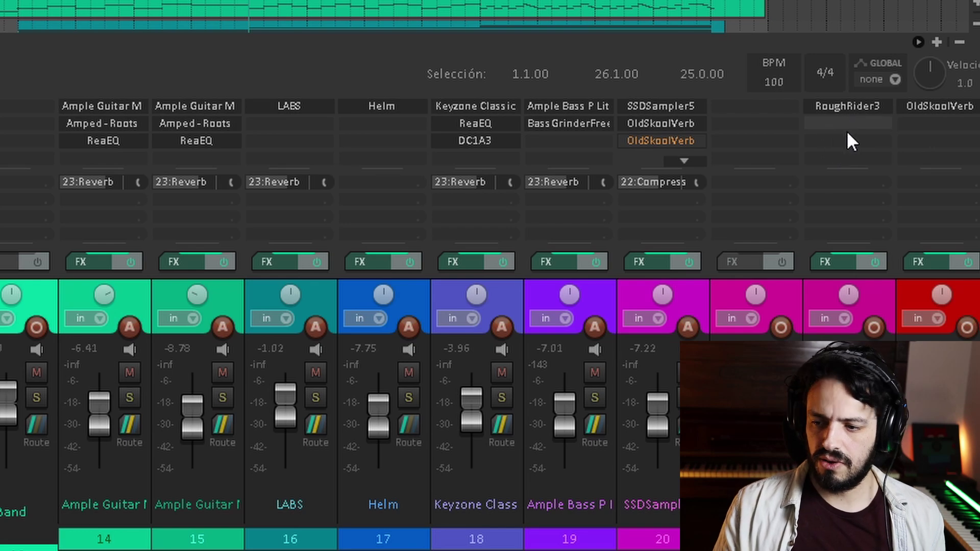
click(844, 107)
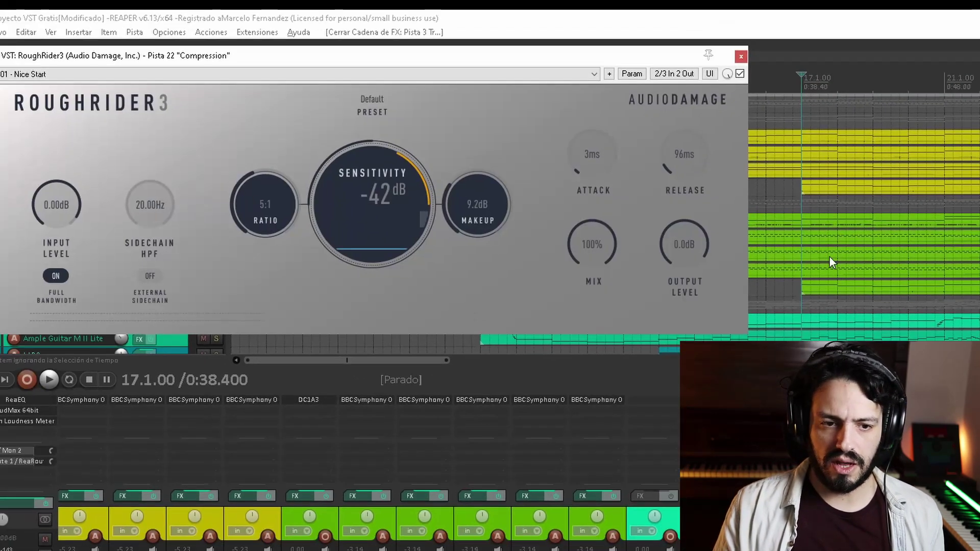
click(741, 57)
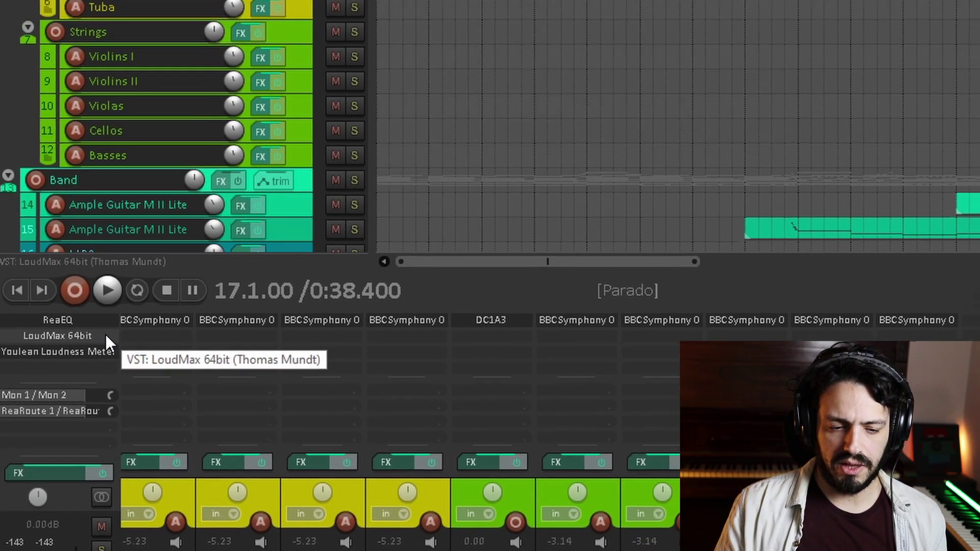
- Inspect the LoudMax limiter and the Youlean Loudness Meter on the master track, closing each plugin window
click(105, 335)
click(317, 44)
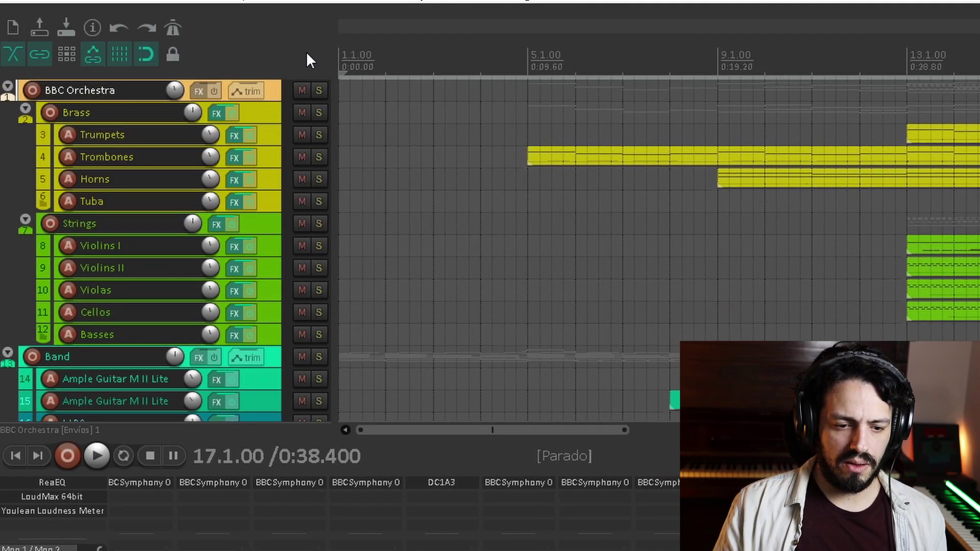
click(82, 513)
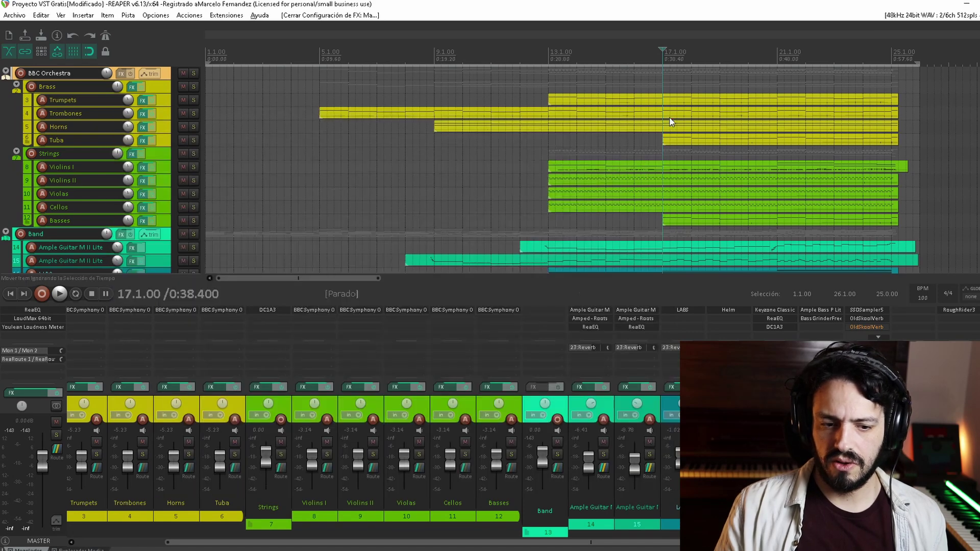
click(668, 116)
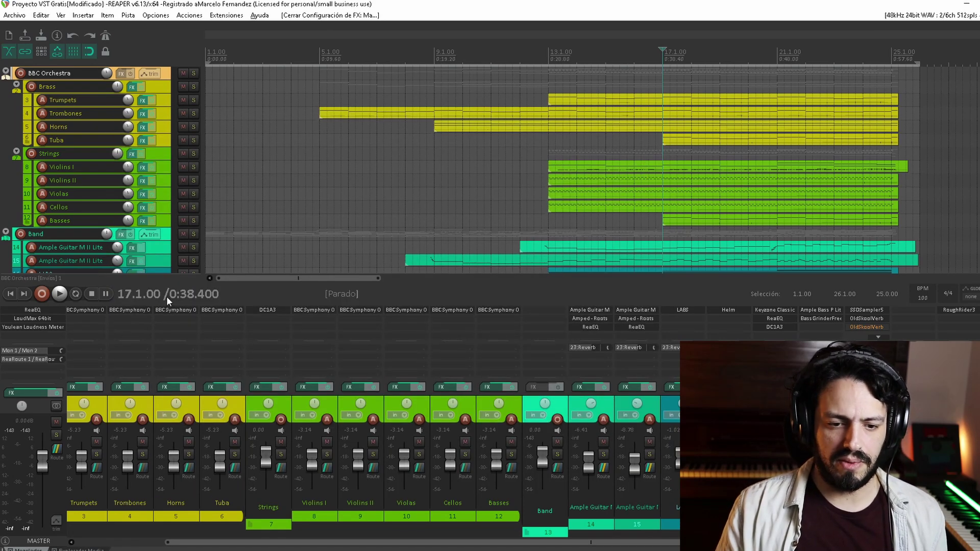